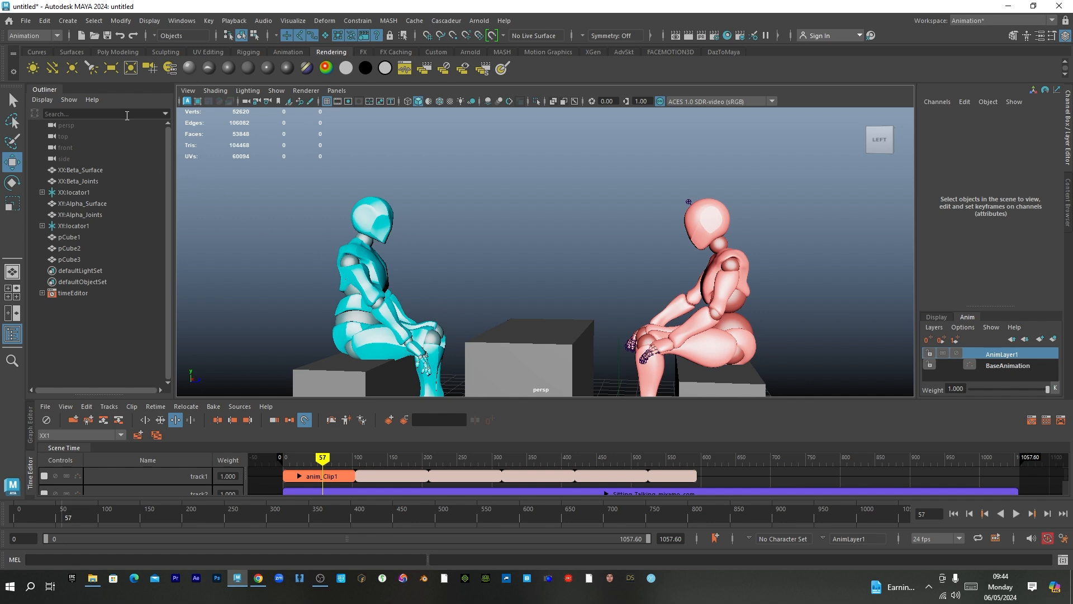
- Create a camera between the two figures, raised to about Translate Y 7.65 and uniformly scaled to about 2.3
left_click(152, 67)
left_click_drag(513, 376, 512, 204)
key("r")
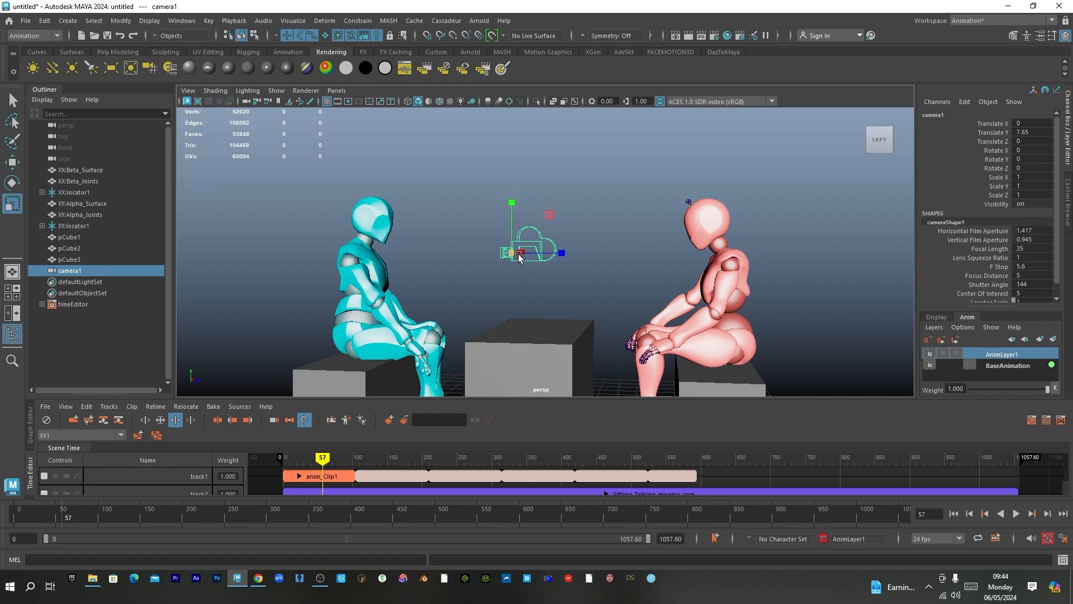
left_click_drag(506, 256, 582, 258)
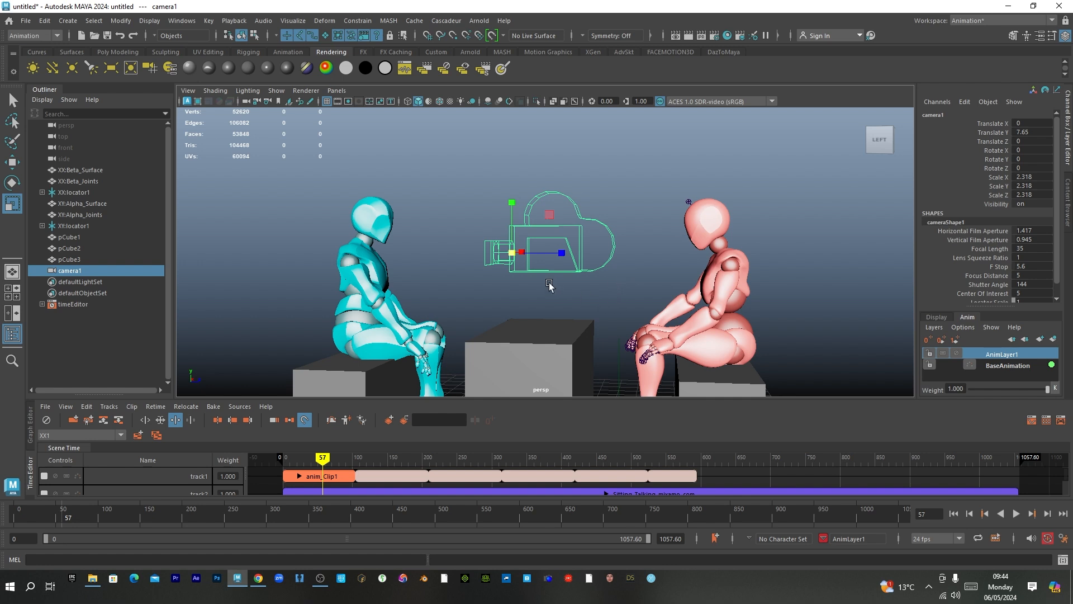
- Look through camera1 and pull it back to frame the cyan figure's head and shoulders
left_click(336, 91)
mouse_move(391, 103)
left_click(468, 102)
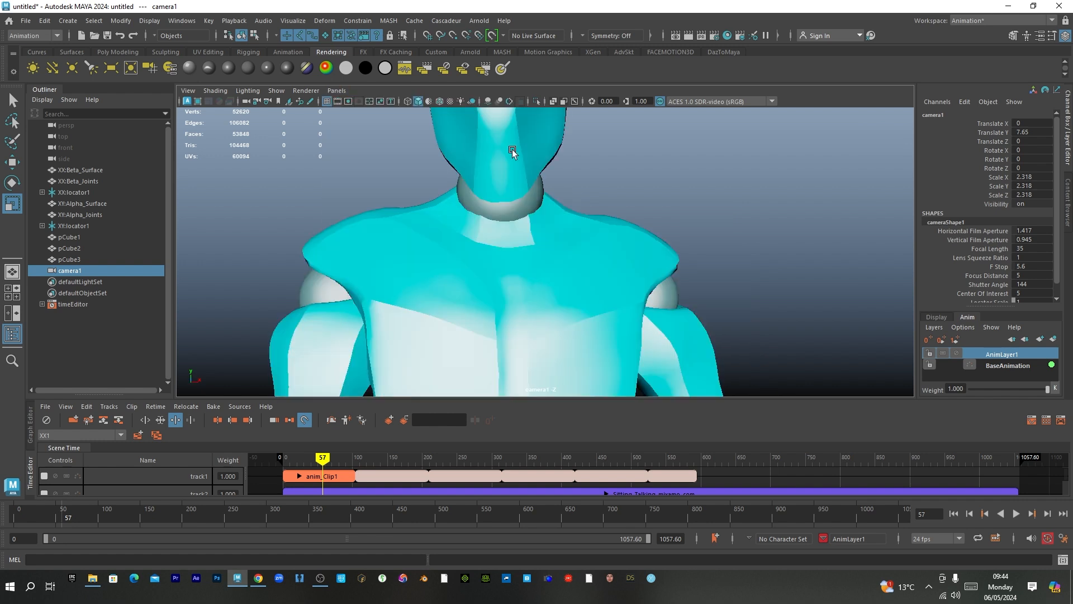
scroll(562, 201, "down", 3)
middle_click_drag(576, 247, 606, 318, "alt")
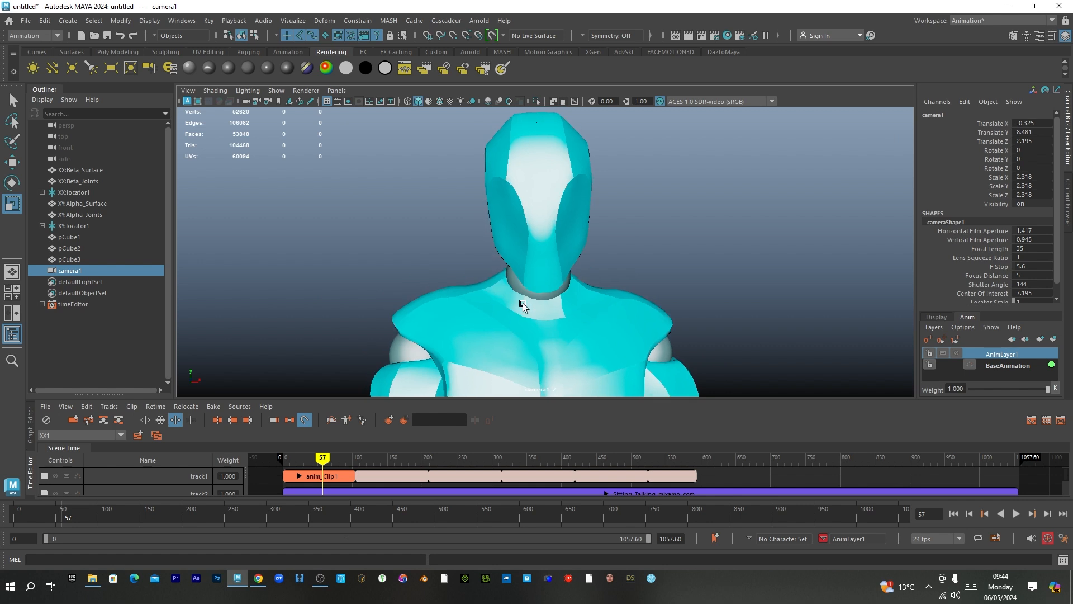
- Orbit camera1 to about Rotate Y -56.4 for a three-quarter shot of the cyan figure and show the 960 x 540 gate
left_click_drag(507, 300, 596, 310, "alt")
middle_click_drag(598, 283, 612, 327, "alt")
left_click_drag(594, 306, 568, 283, "alt")
left_click(348, 101)
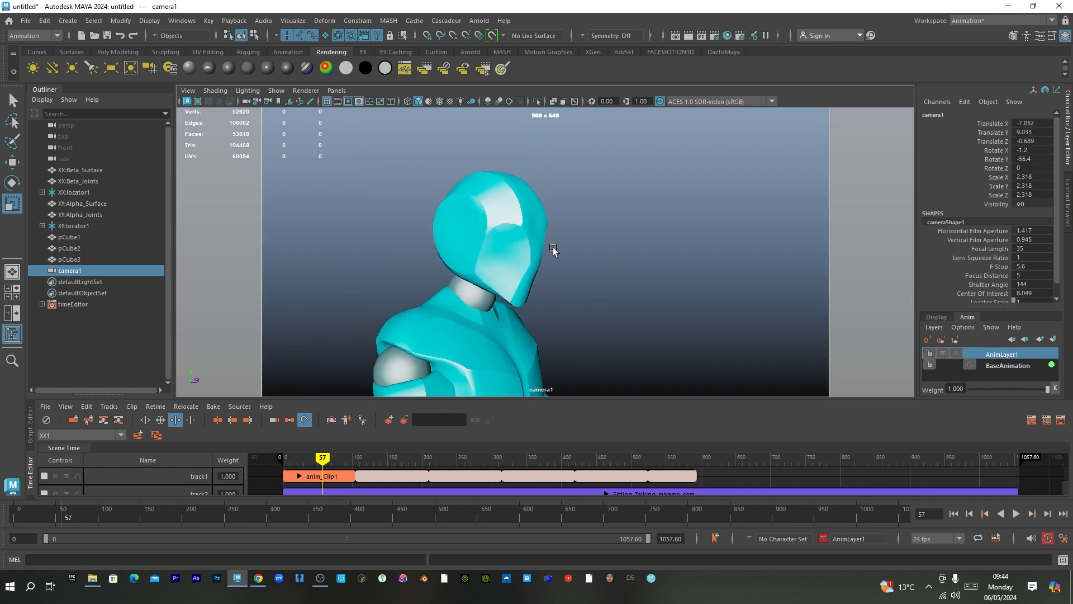
scroll(571, 274, "up", 1)
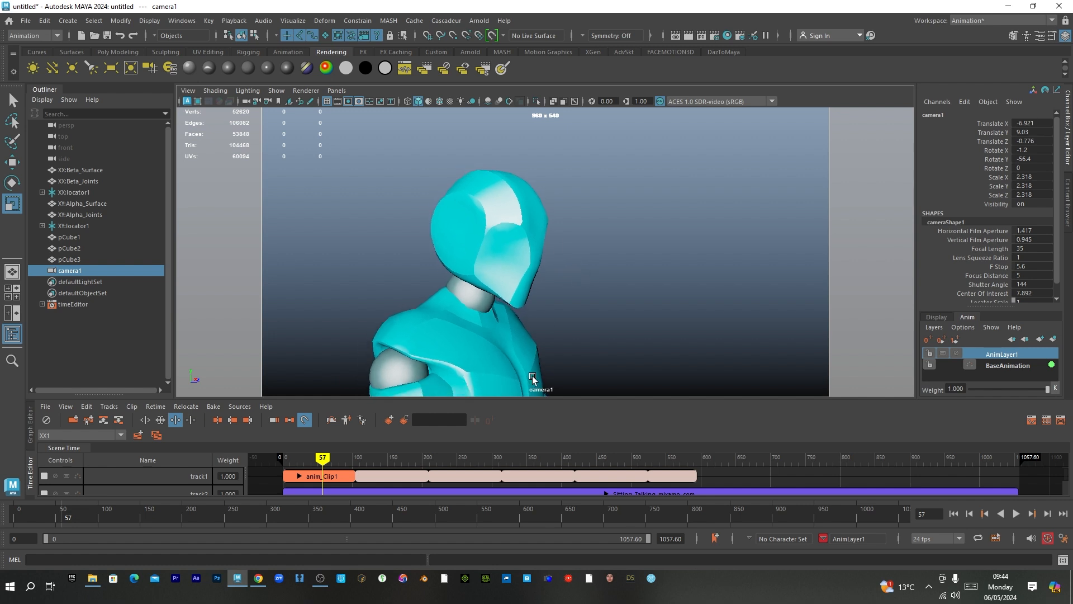
left_click(537, 396)
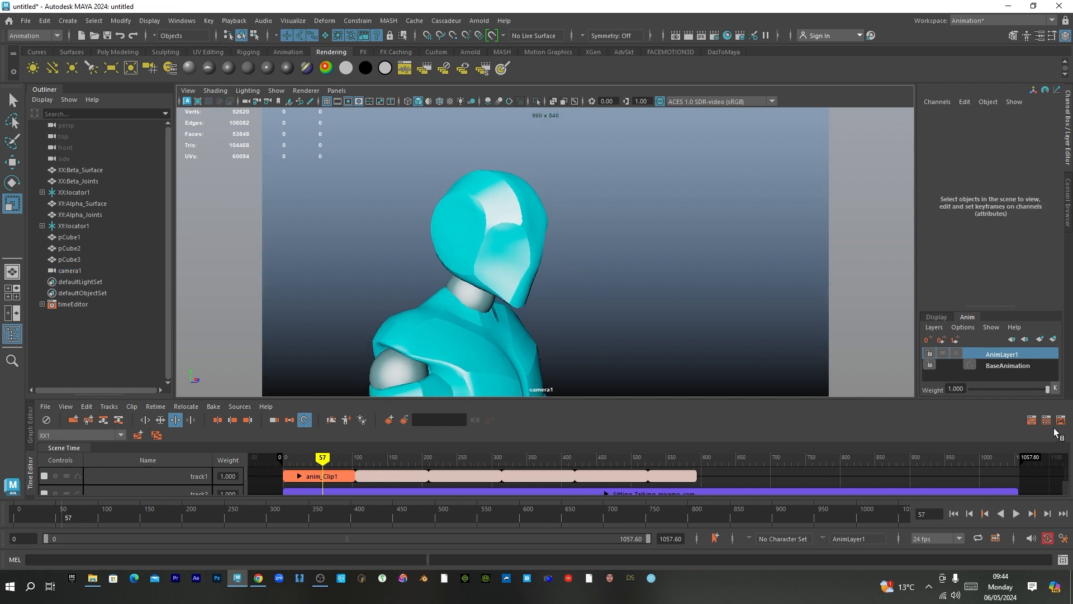
- Switch to the General workspace and orbit camera1 to a slightly lower angle on the cyan figure
left_click(967, 21)
left_click(973, 29)
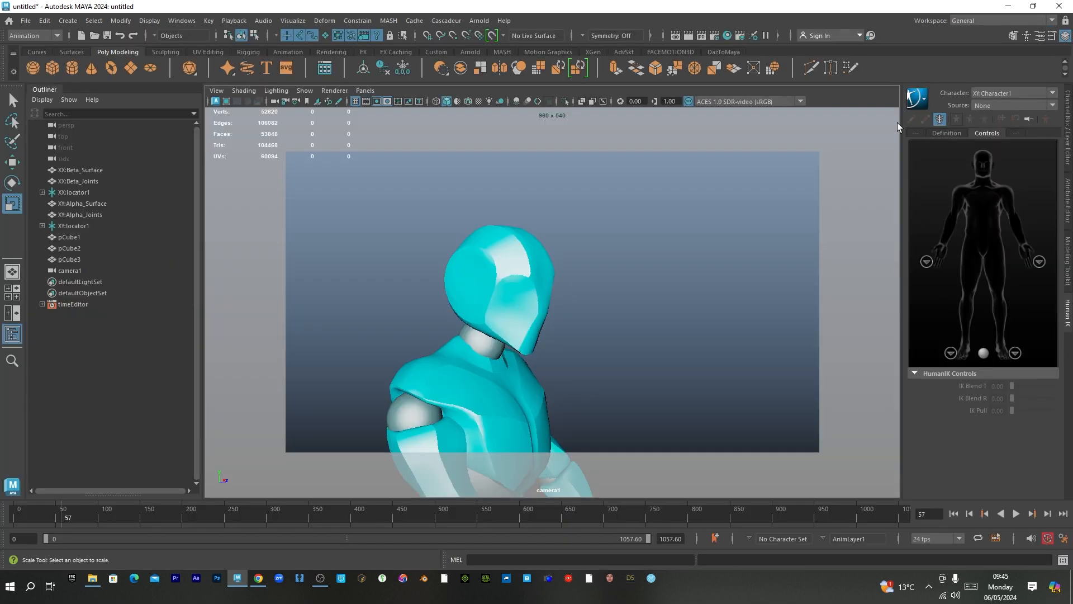
left_click_drag(685, 363, 702, 319, "alt")
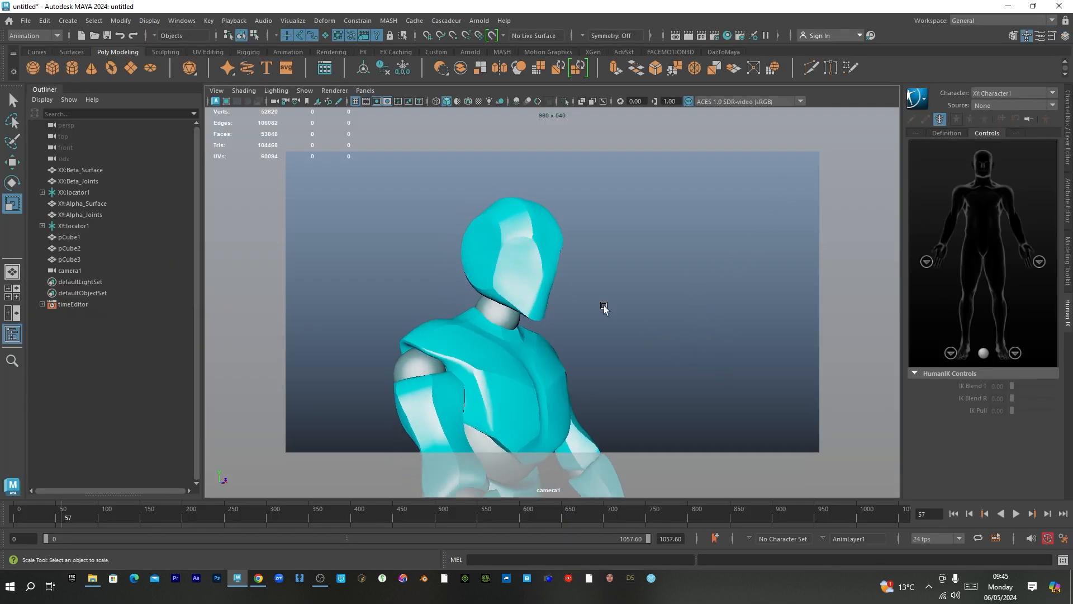
- Select camera1 in the top view and scale its icon down uniformly to about 1.94
key("space")
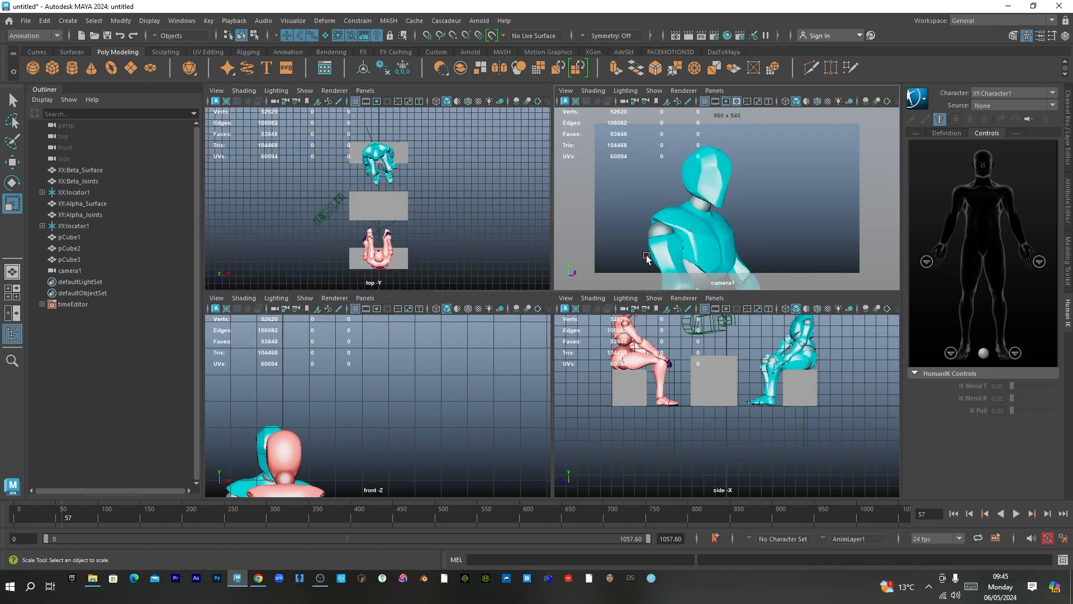
left_click(332, 205)
left_click_drag(329, 202, 404, 206)
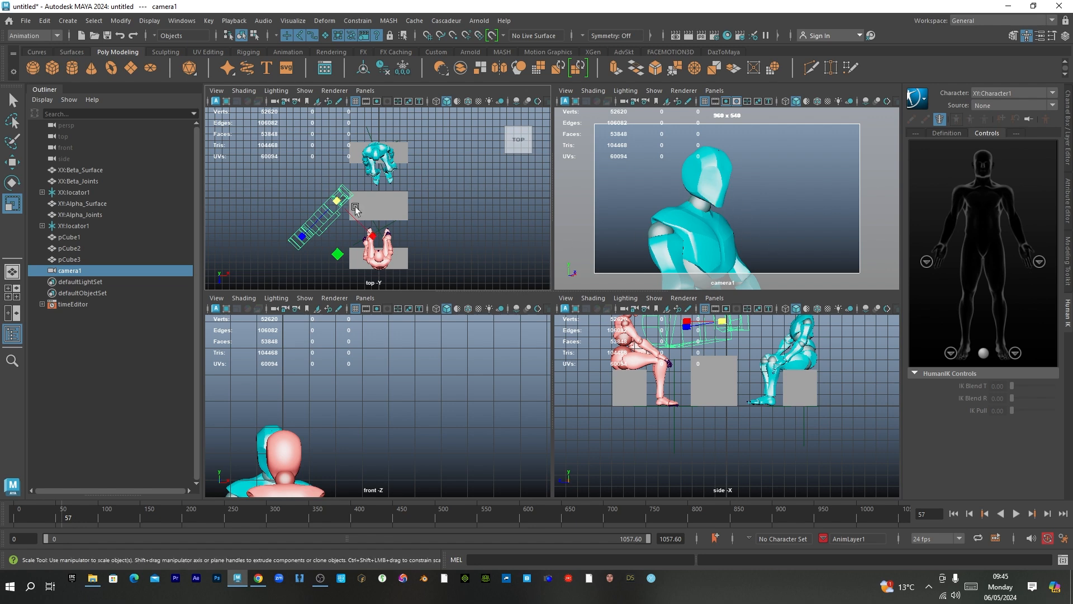
left_click_drag(337, 200, 274, 208)
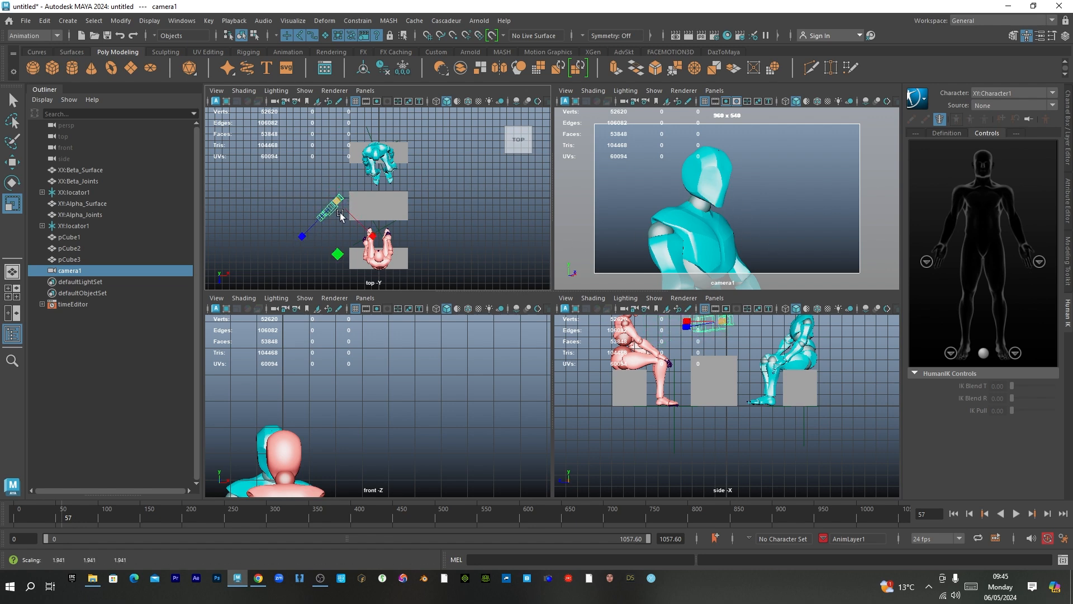
key("space")
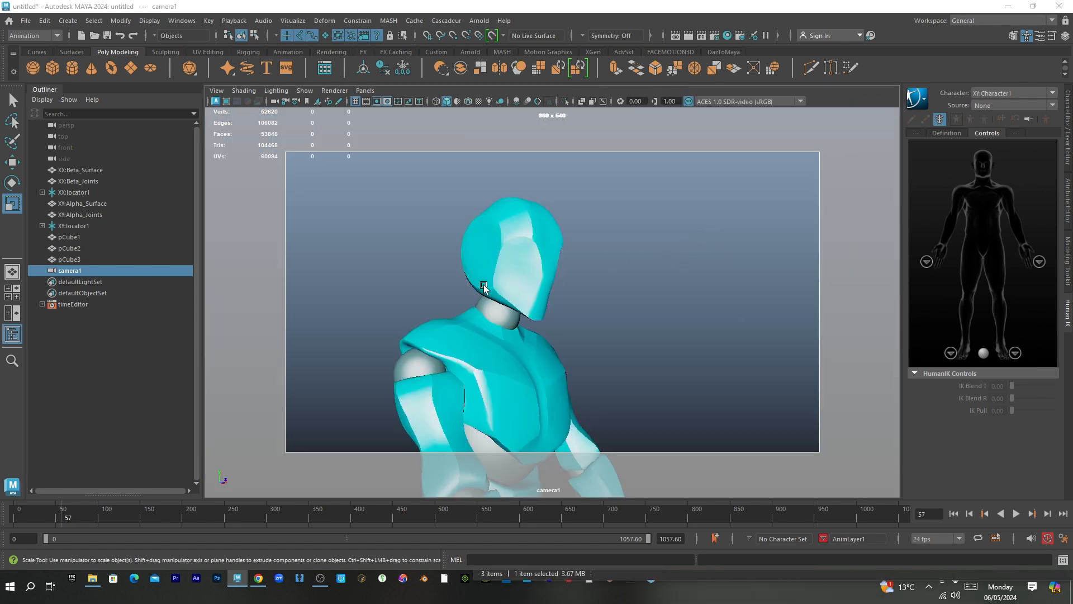
- Duplicate camera1, rotate the copy in the top view to about Y -148.9 toward the pink figure, and reposition it
key("space")
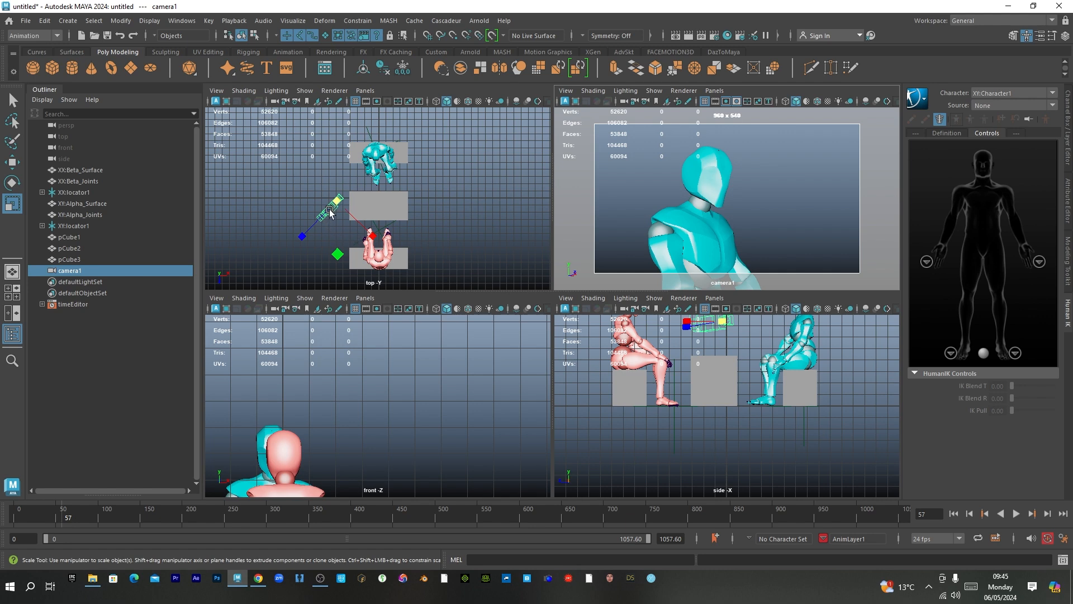
key("ctrl+d")
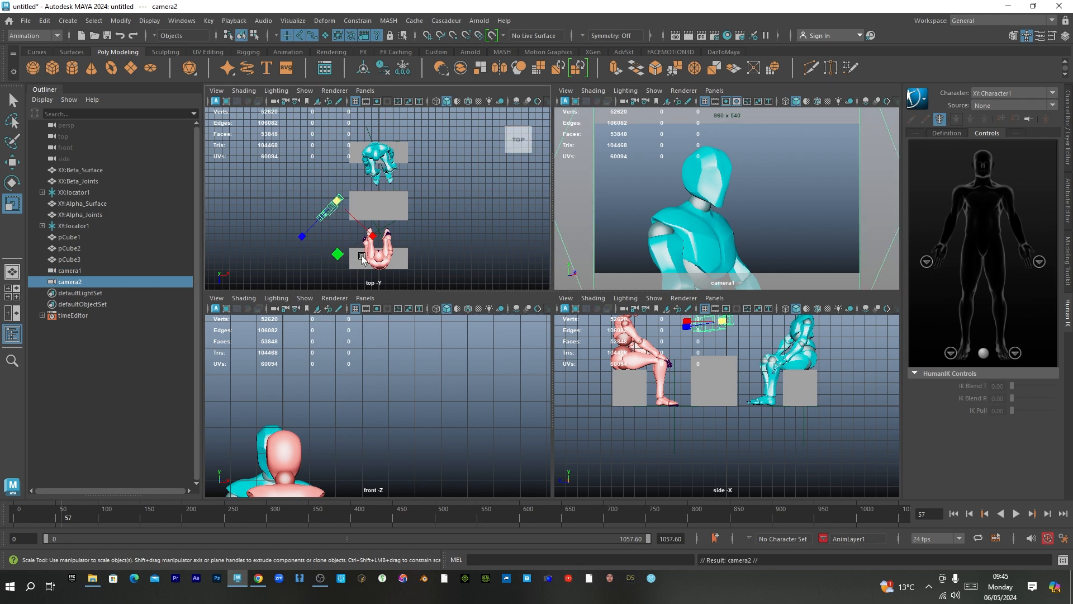
key("e")
left_click_drag(368, 252, 274, 237)
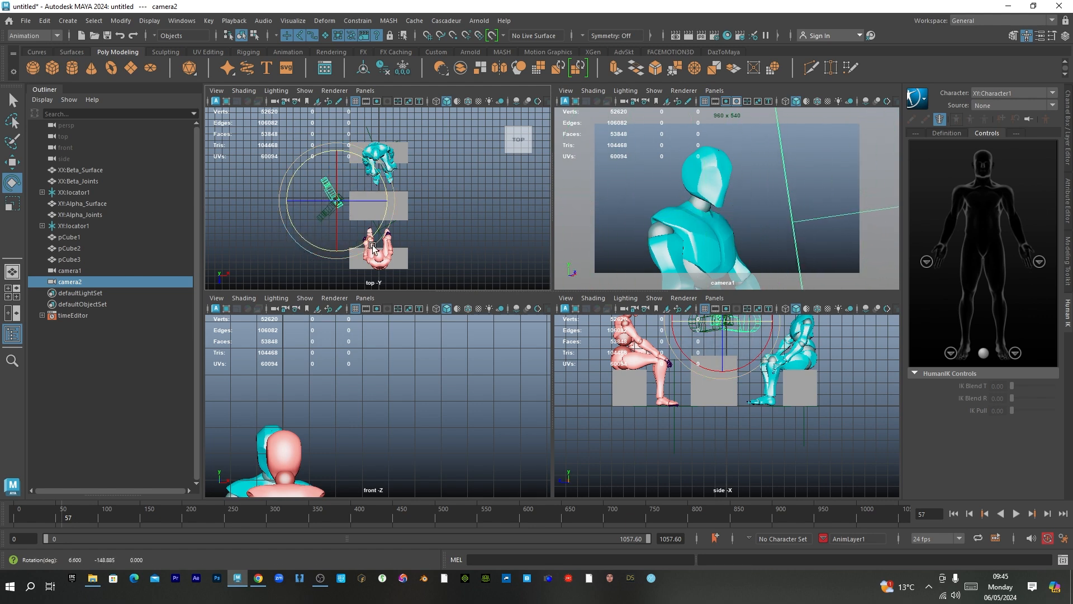
key("w")
left_click_drag(375, 247, 346, 221)
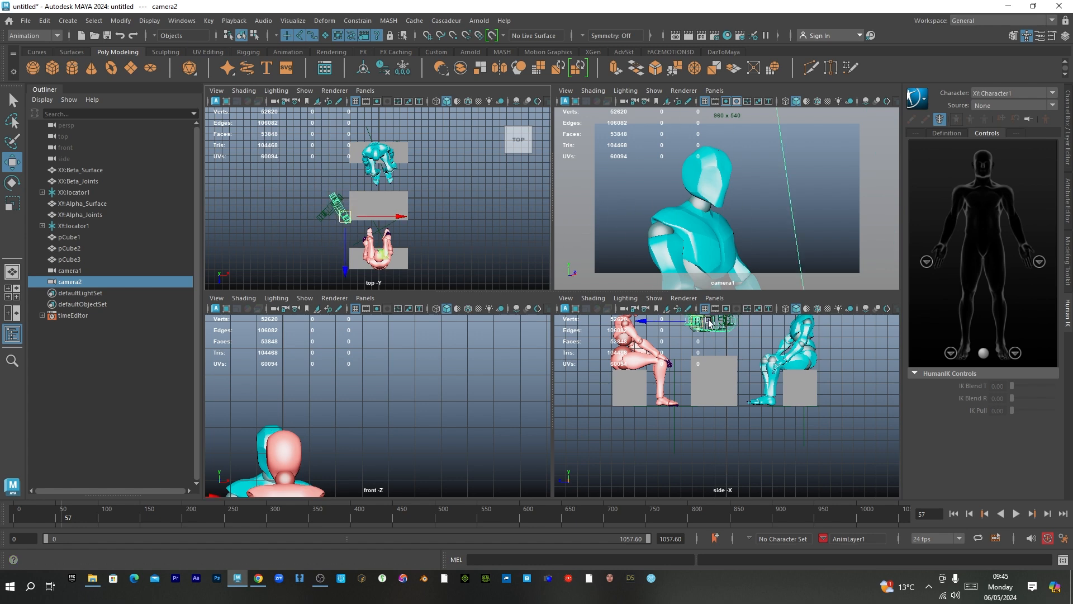
- Frame the pink figure through camera2 in the side viewport, and delete this duplicate camera
left_click(715, 298)
mouse_move(773, 311)
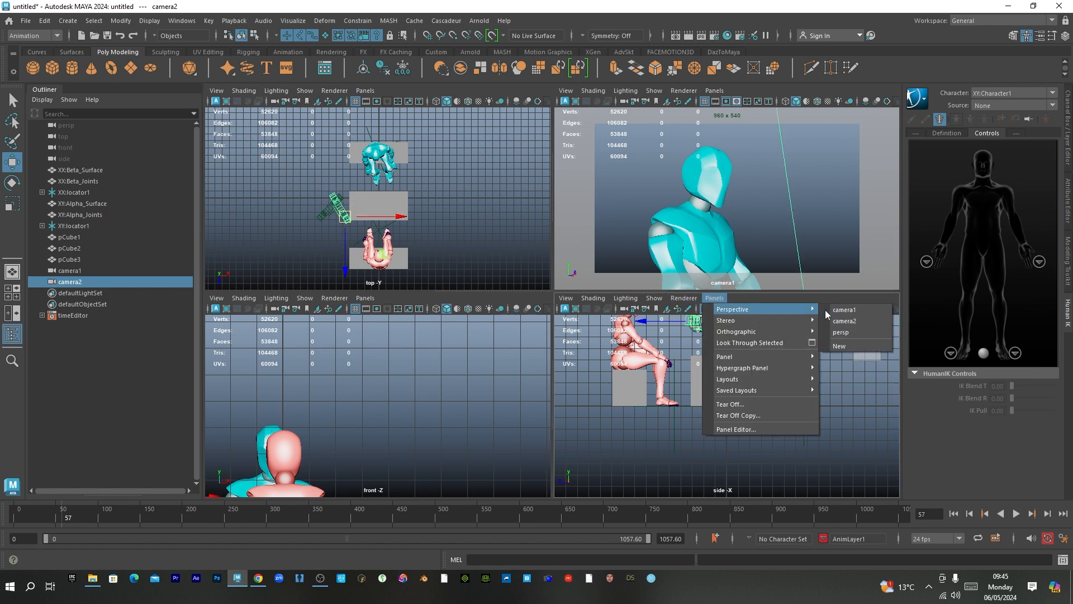
left_click(845, 322)
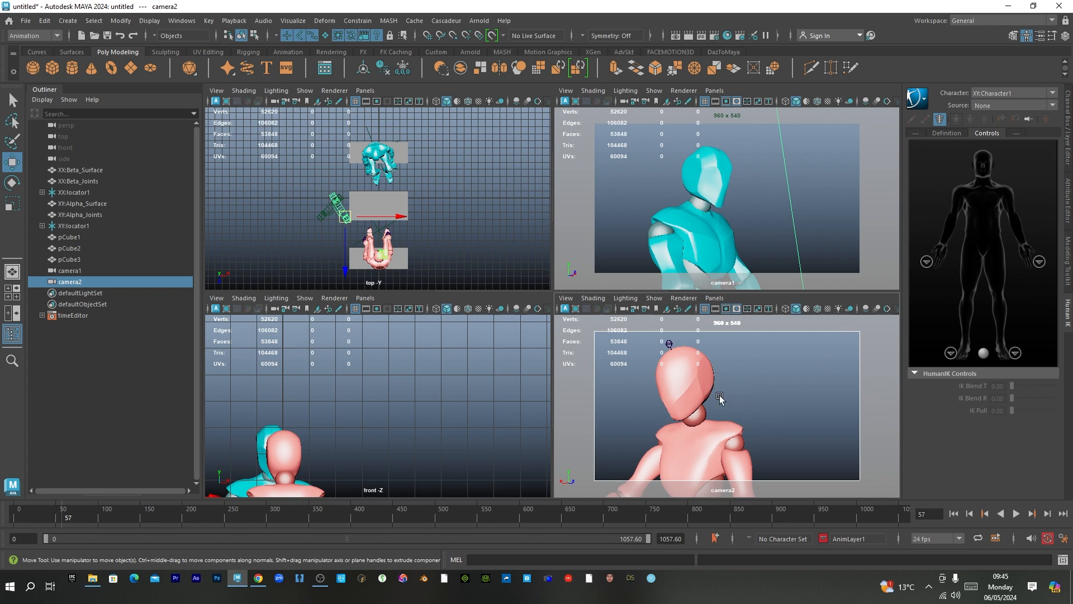
middle_click_drag(732, 411, 769, 417, "alt")
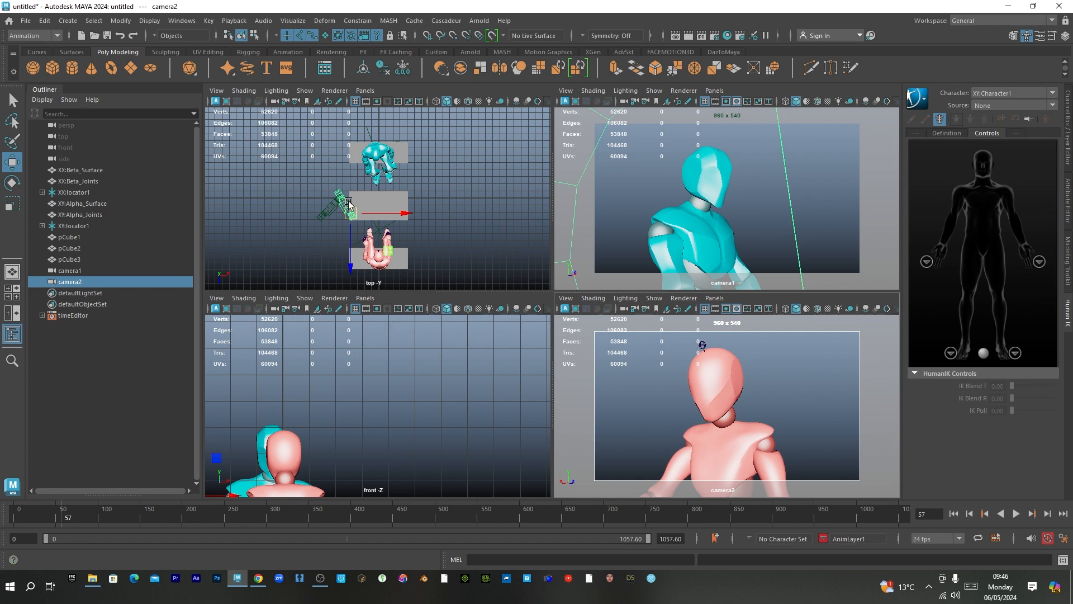
key("Delete")
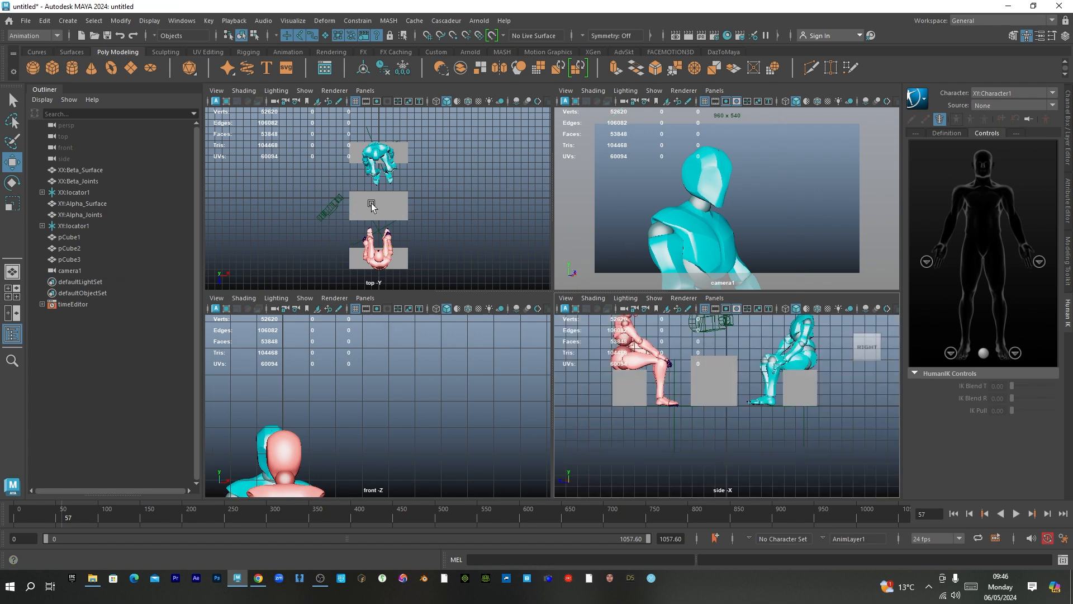
- Select camera1 and shorten the animation's playback range to end at frame 500
left_click(331, 206)
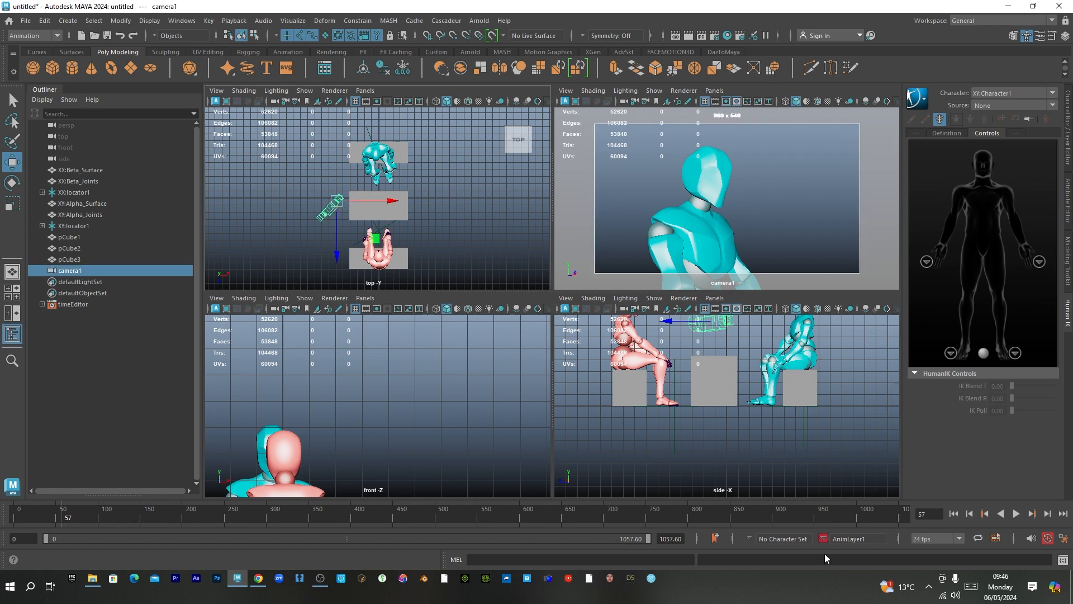
left_click_drag(878, 526, 645, 522)
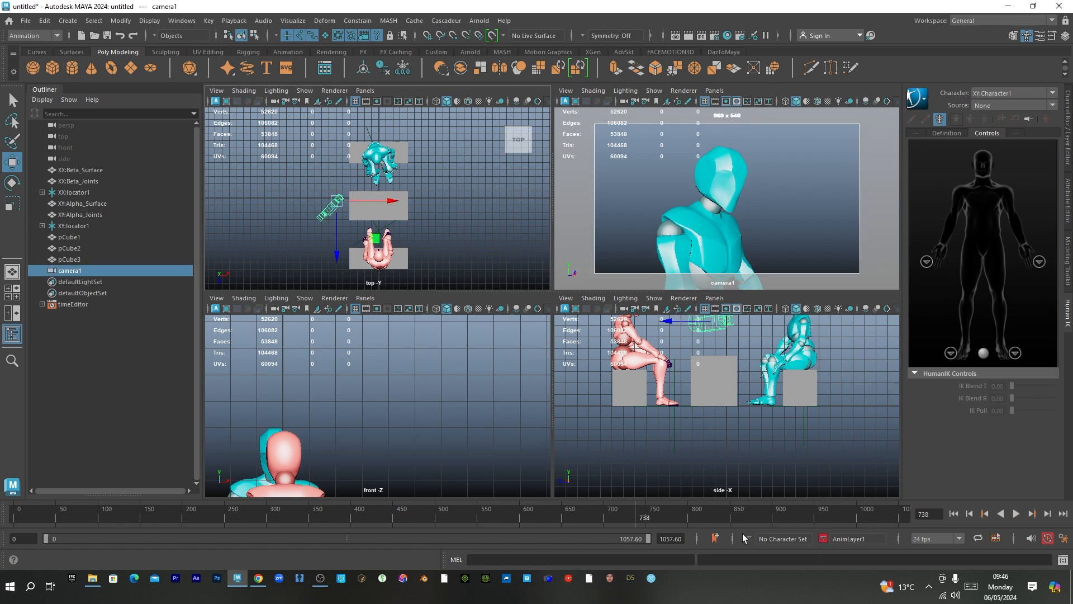
double_click(674, 539)
type("500")
key("Return")
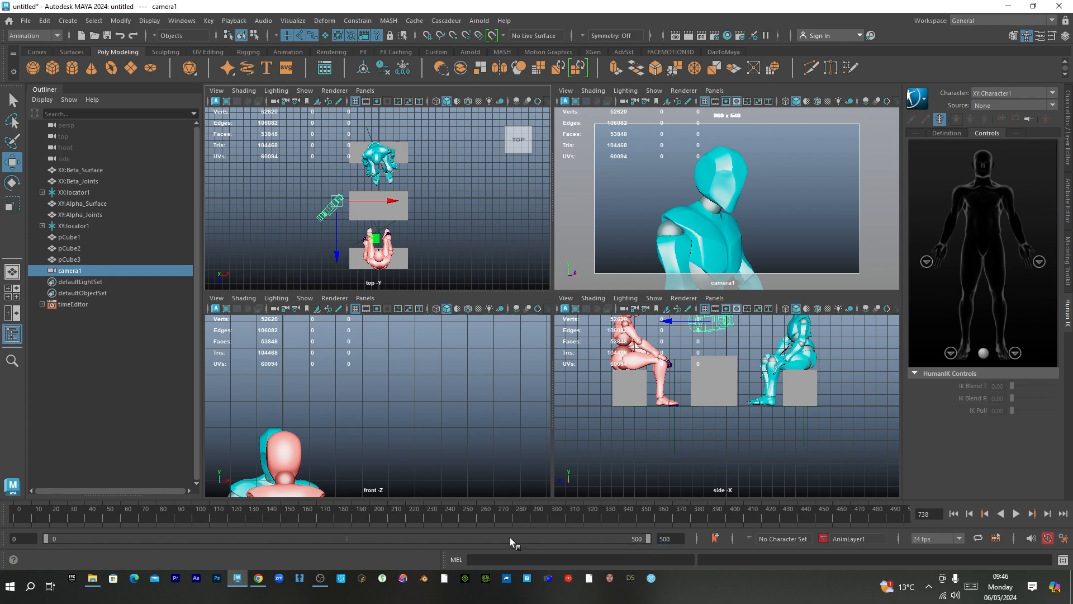
- Play and scrub the animation from frame 0 to about 175 to examine the cyan figure's motion, and return to frame 0
left_click_drag(41, 515, 15, 514)
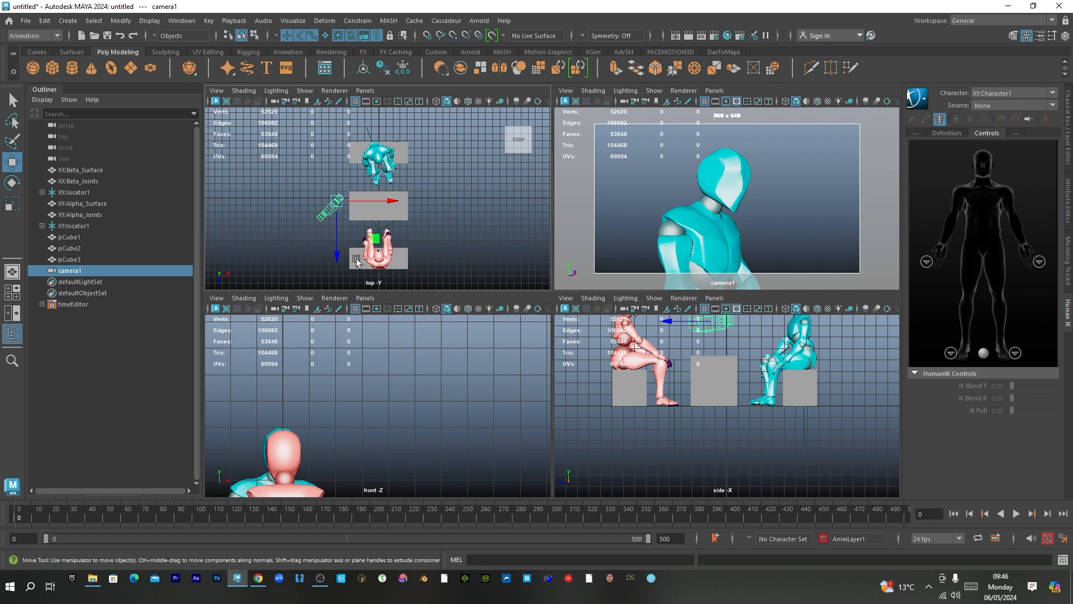
key("alt+v")
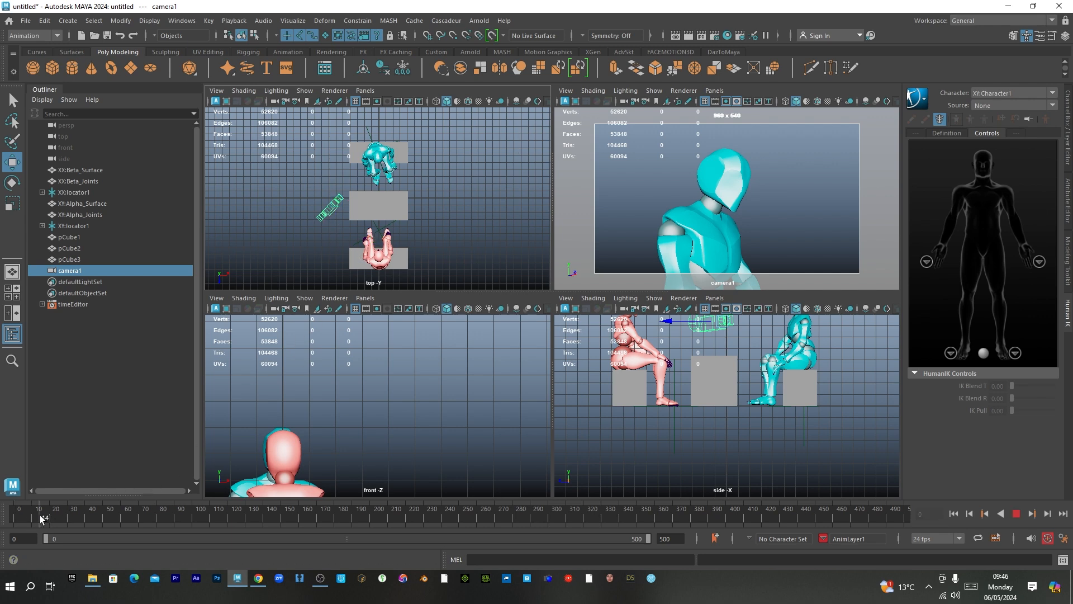
key("alt+v")
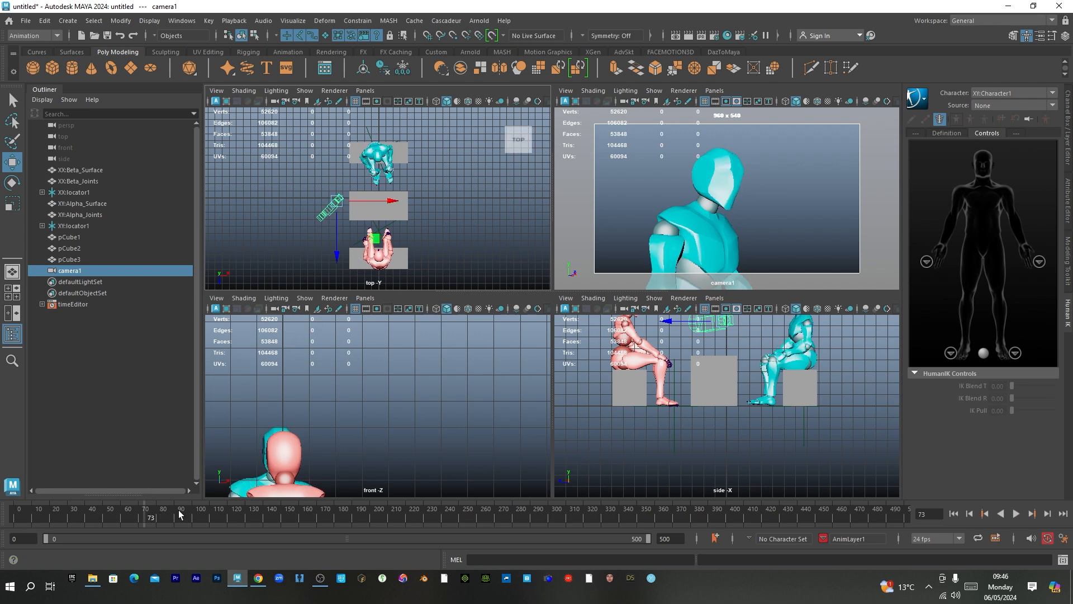
left_click(563, 159)
key("alt+v")
mouse_move(213, 518)
left_mouse_down()
mouse_move(0, 517)
mouse_move(340, 524)
mouse_move(327, 525)
left_mouse_up()
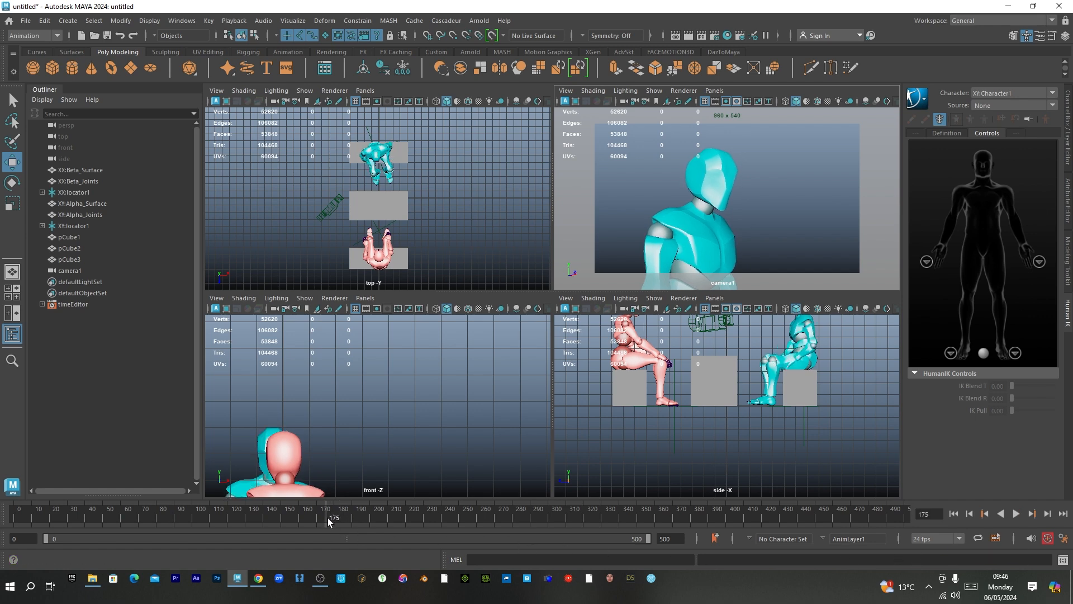
left_click_drag(330, 520, 7, 530)
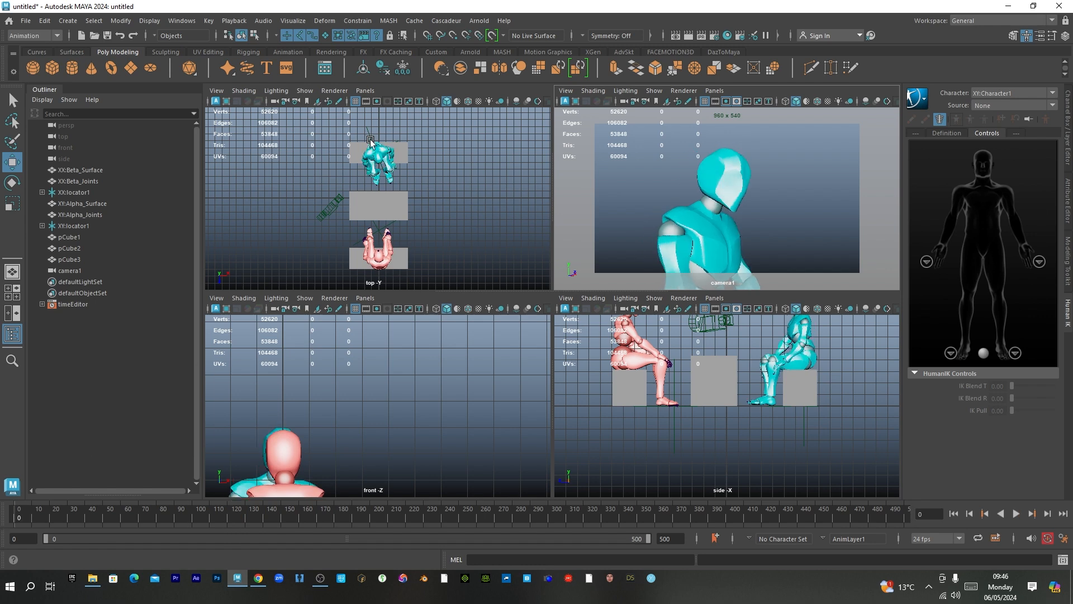
- Set keyframes on camera1 at frames 0 and 120 with the same framing of the cyan figure
left_click(333, 207)
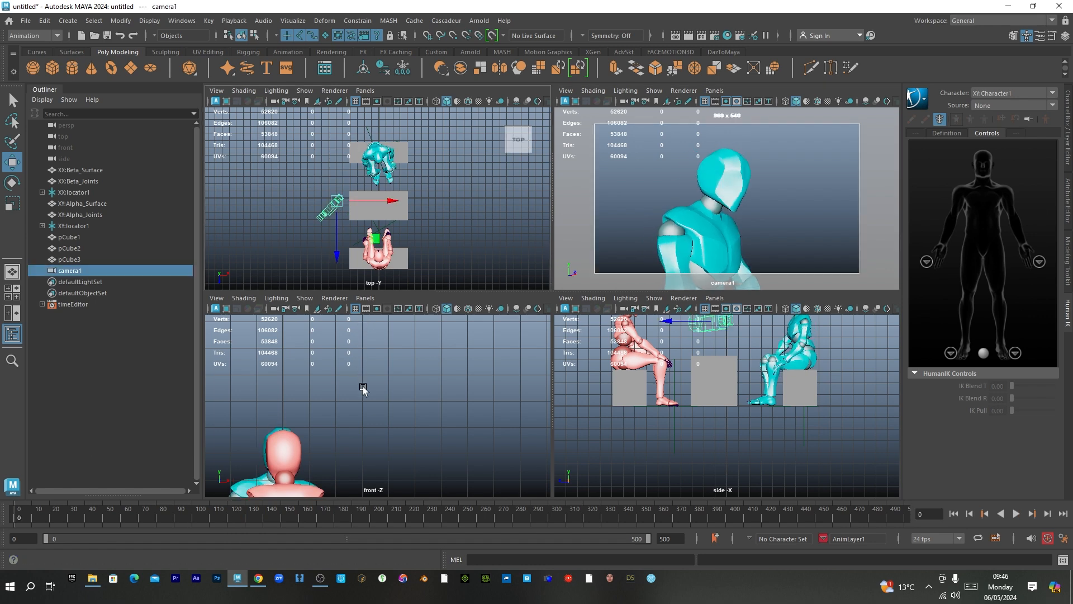
key("s")
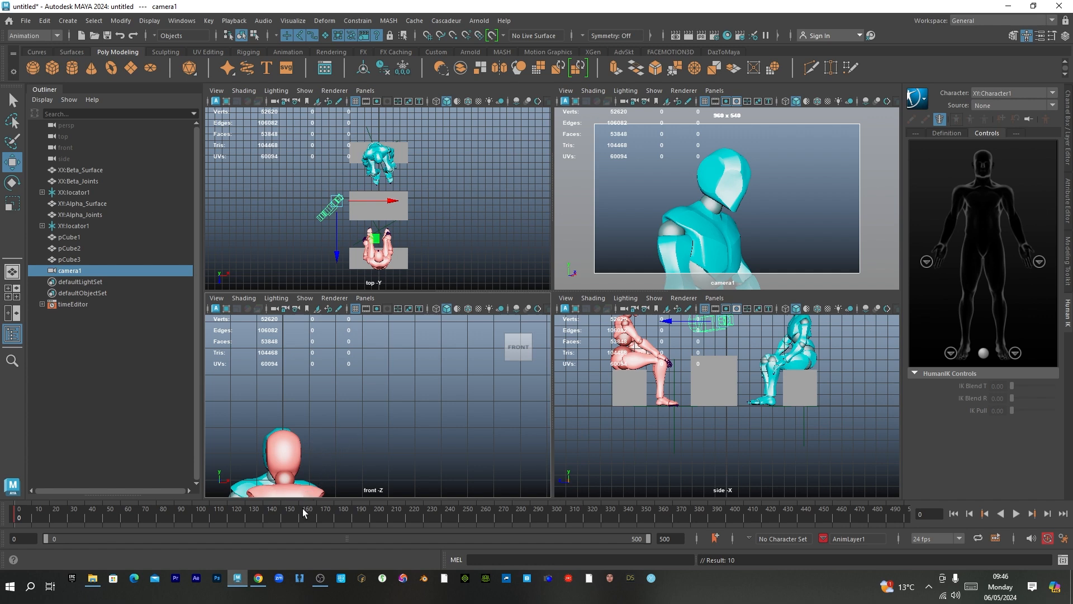
left_click_drag(238, 525, 228, 524)
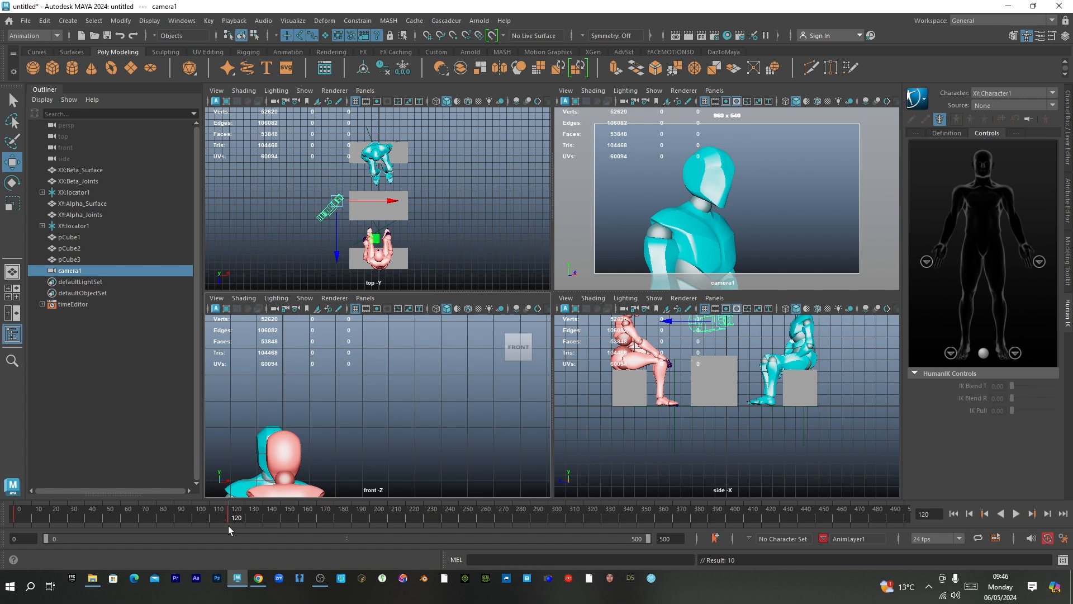
- Advance to frame 121, reframe camera1 on the pink figure's head and torso, and reselect camera1
left_click(1067, 140)
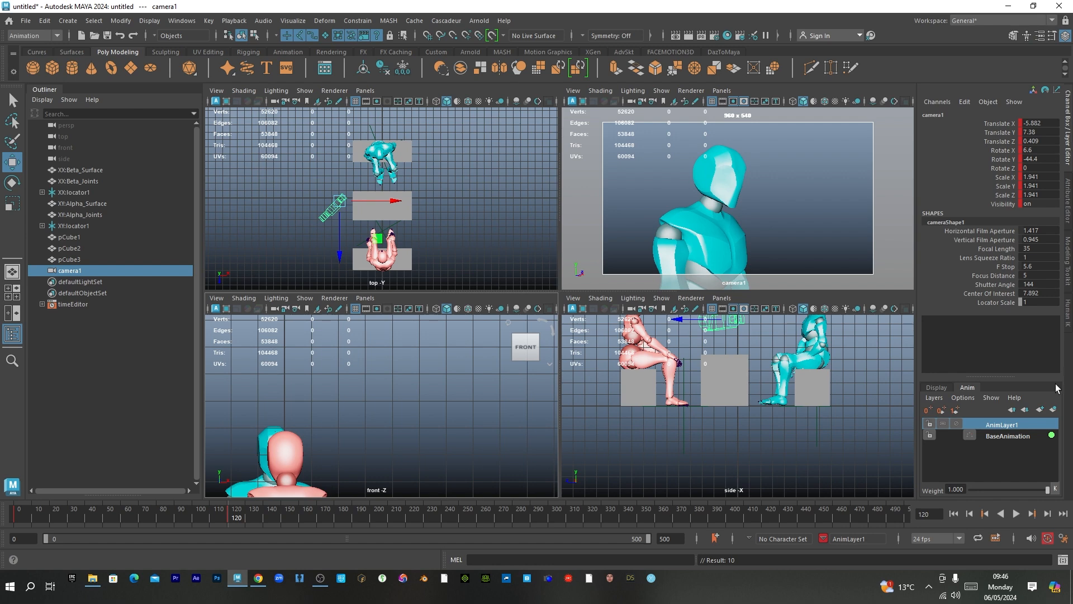
left_click(1047, 513)
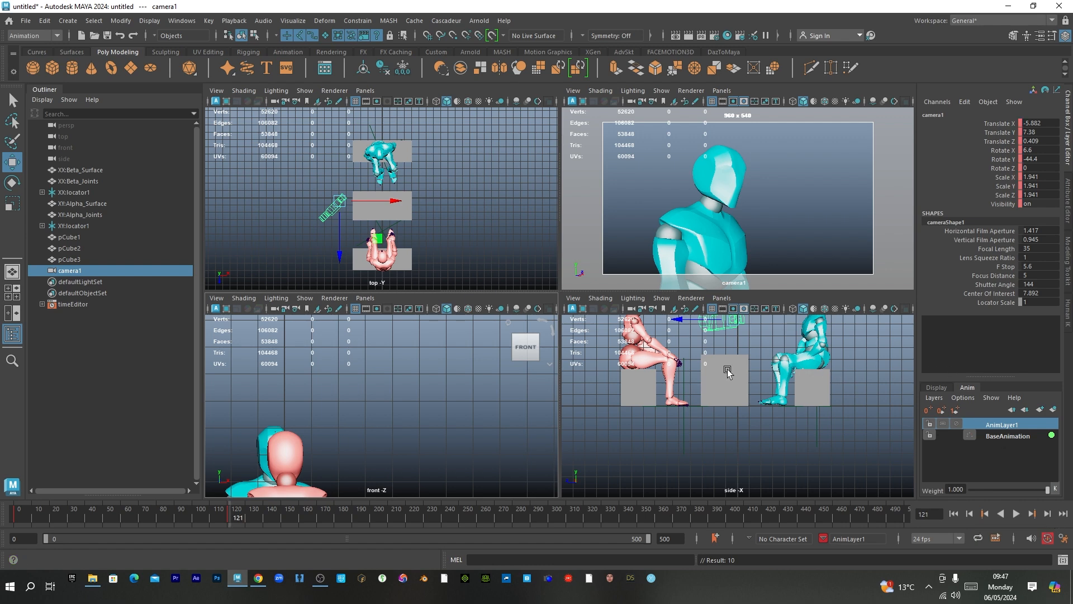
mouse_move(777, 202)
left_mouse_down("alt")
mouse_move(859, 221)
mouse_move(786, 217)
left_mouse_up("alt")
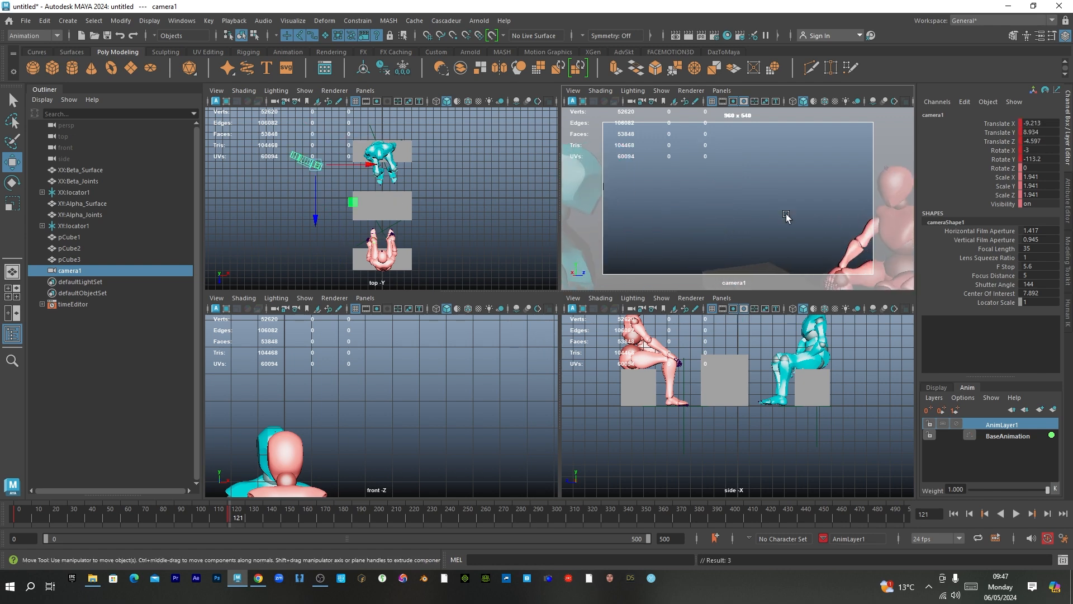
left_click(865, 231)
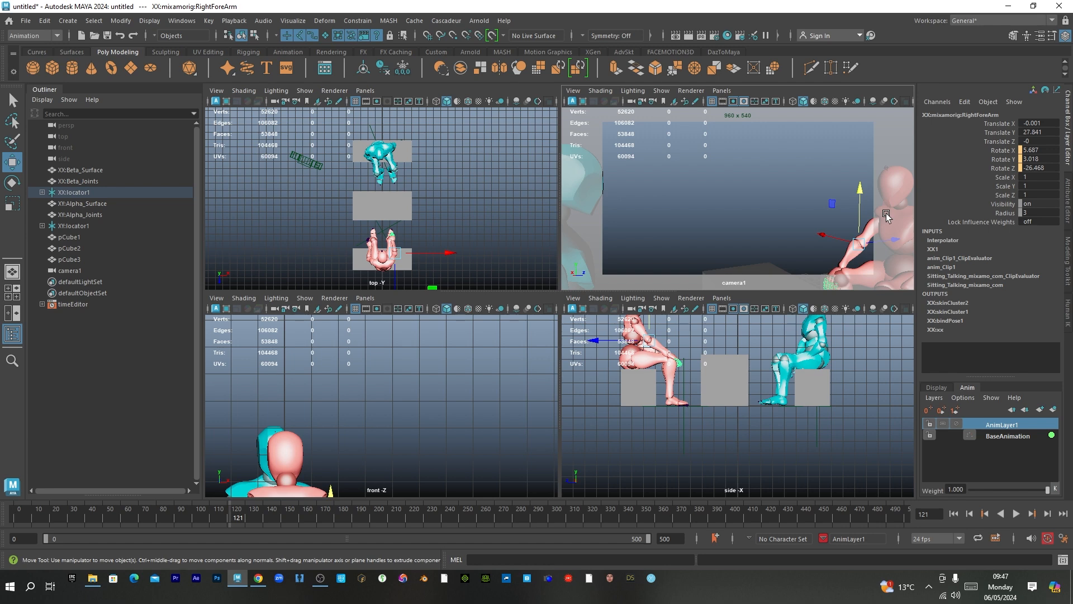
key("f")
middle_click_drag(825, 161, 780, 251, "alt")
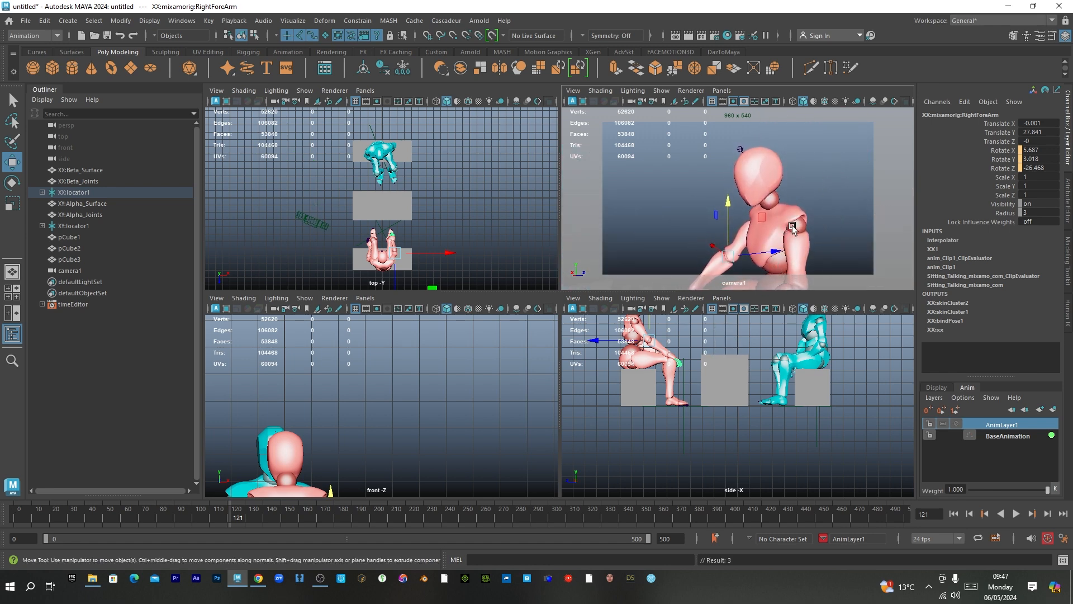
scroll(795, 231, "up", 5)
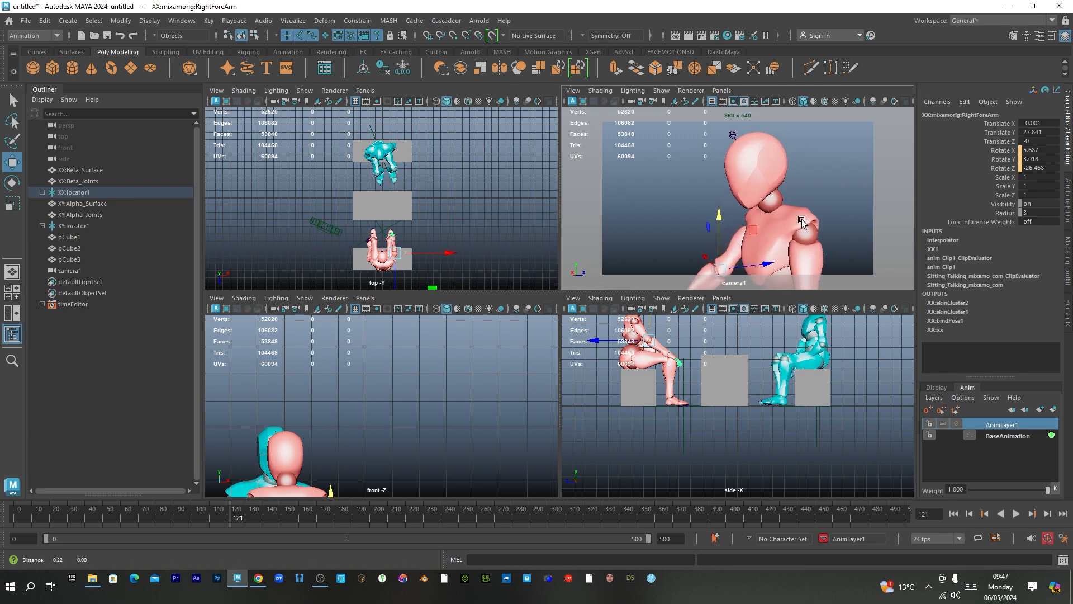
middle_click_drag(795, 221, 799, 218, "alt")
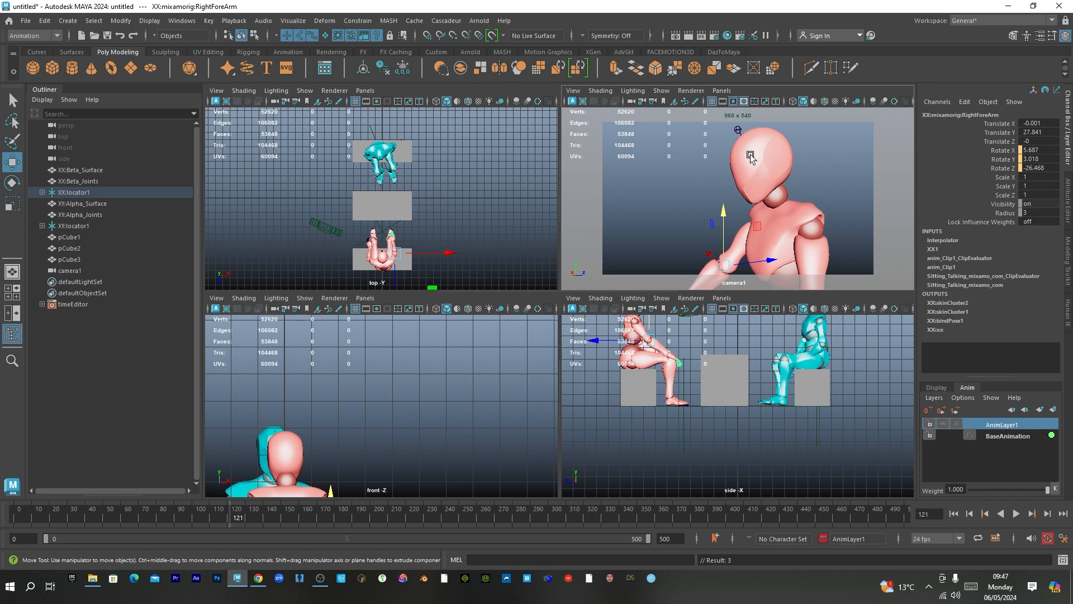
middle_click_drag(776, 224, 793, 232, "alt")
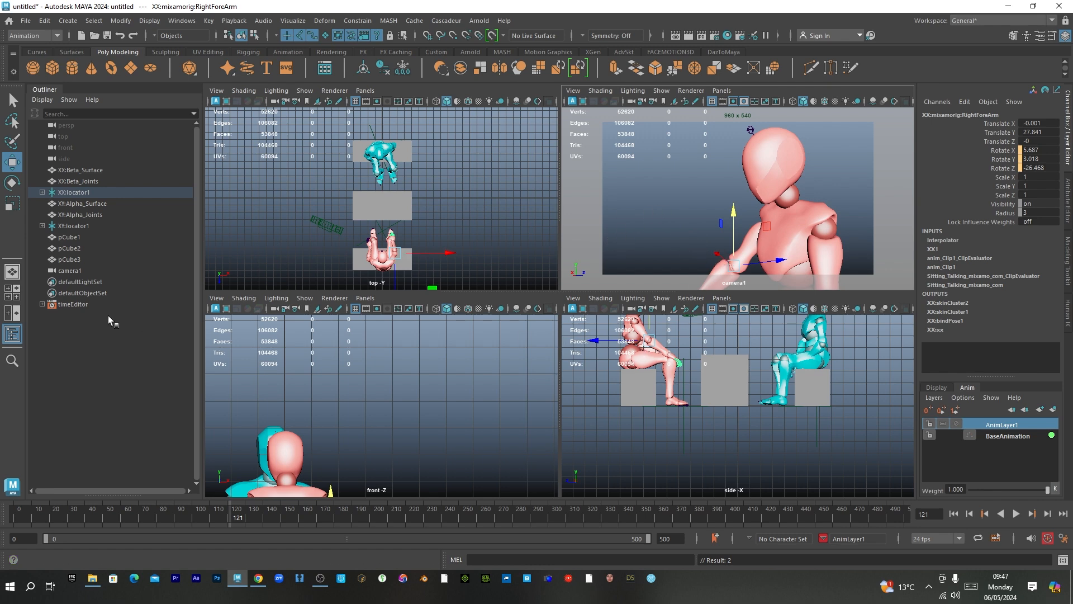
left_click(73, 271)
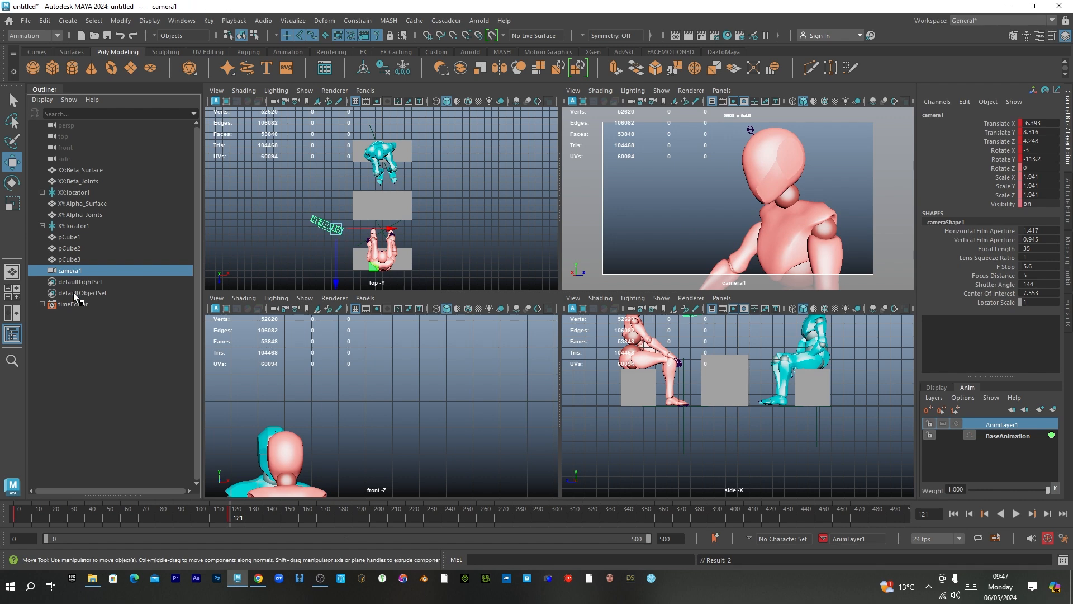
- Shorten the playback range to end at frame 265, and key camera1's pink-figure framing at frame 166
left_click_drag(647, 538, 366, 537)
left_click(417, 517)
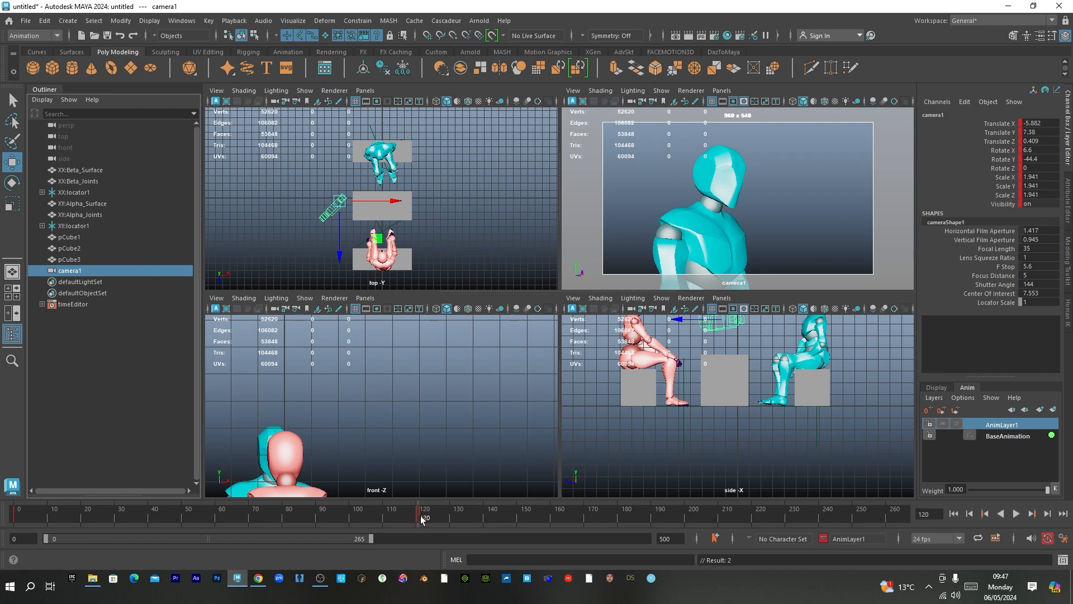
left_click(422, 519)
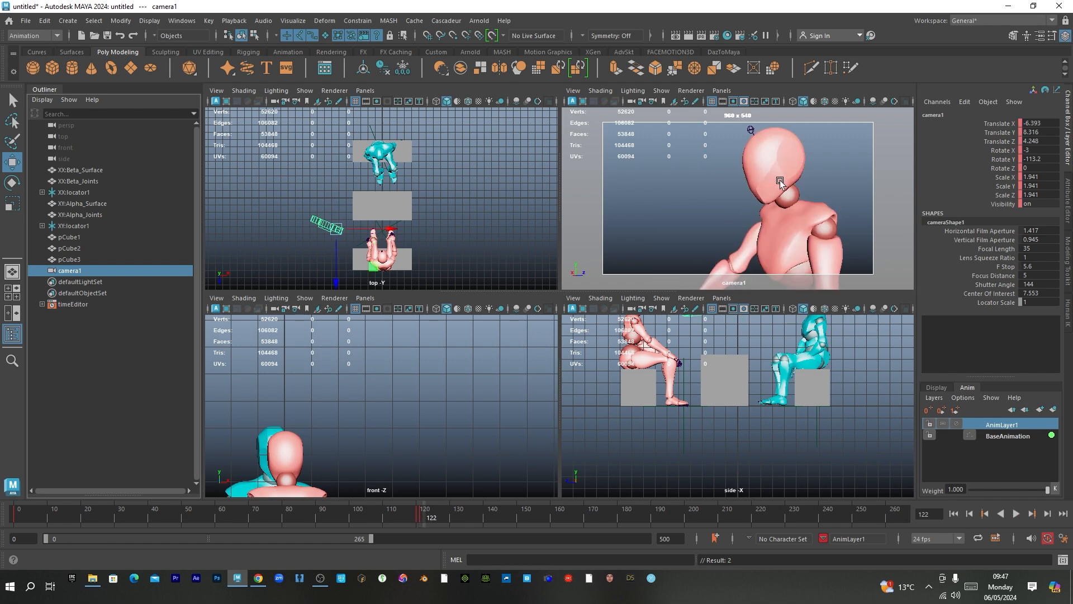
left_click_drag(431, 516, 572, 518)
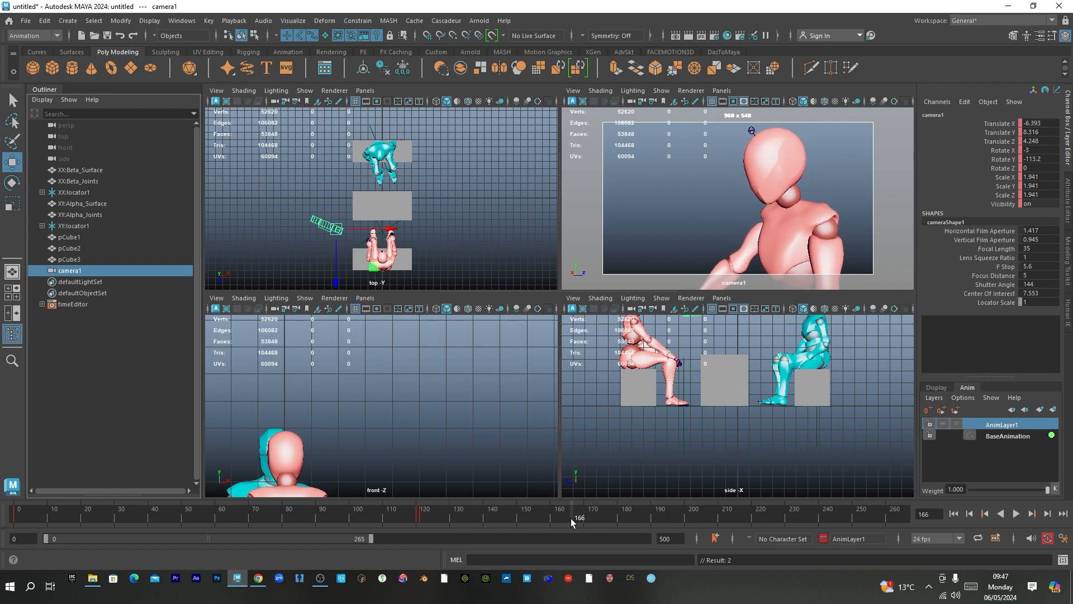
key("s")
- Return to the cut around frame 120 and review the pink-figure shot up to about frame 165
left_click(425, 515)
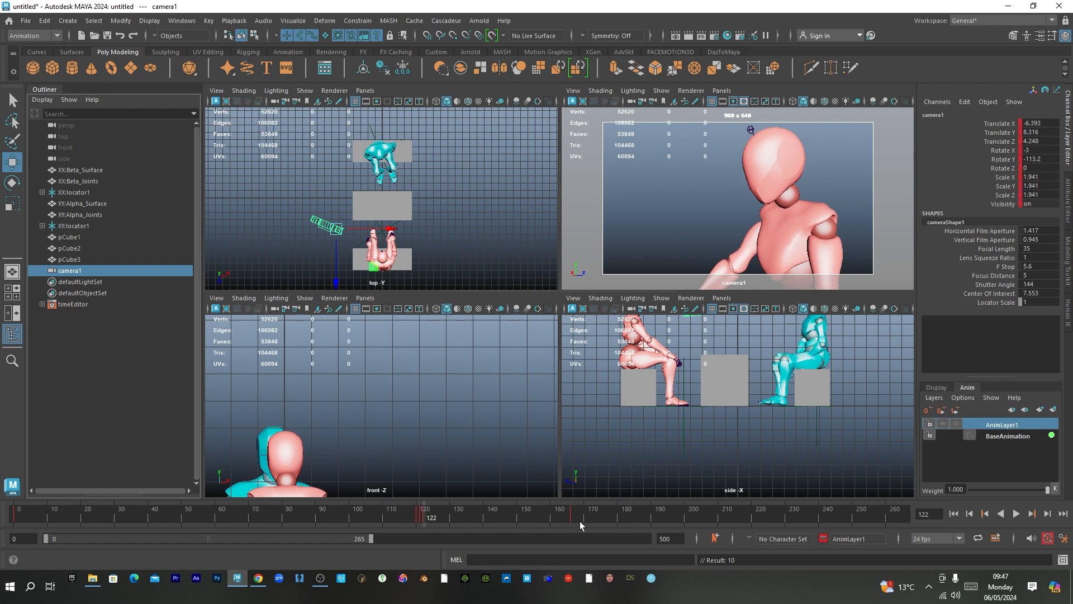
key("ctrl+z")
left_click(985, 514)
key("s")
left_click_drag(441, 518, 571, 518)
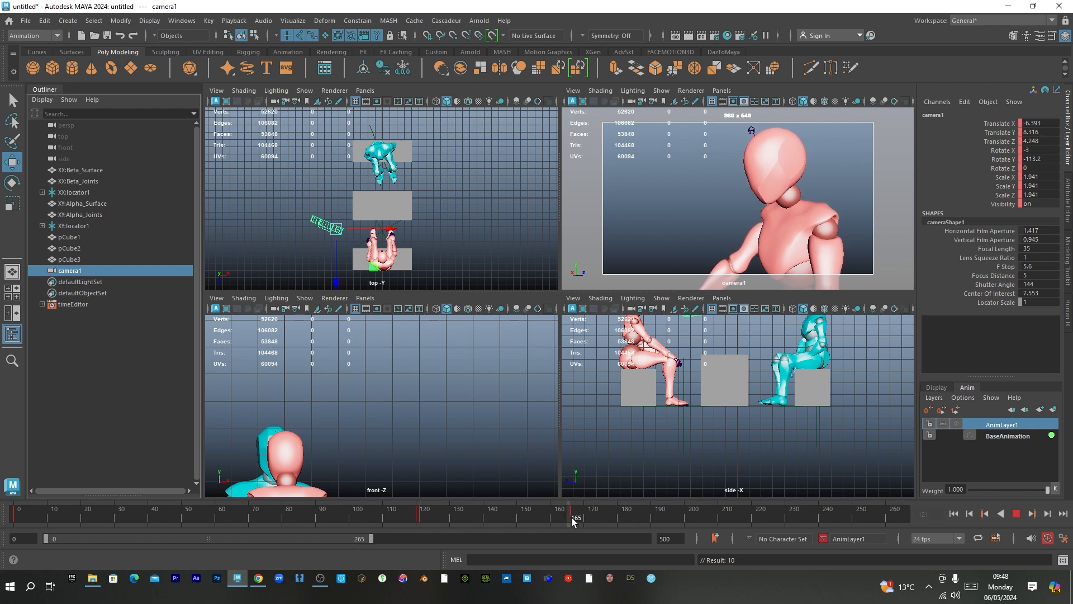
- Advance to frame 167, set camera1 to a wide side view of both seated figures, and reselect camera1
left_click(1047, 514)
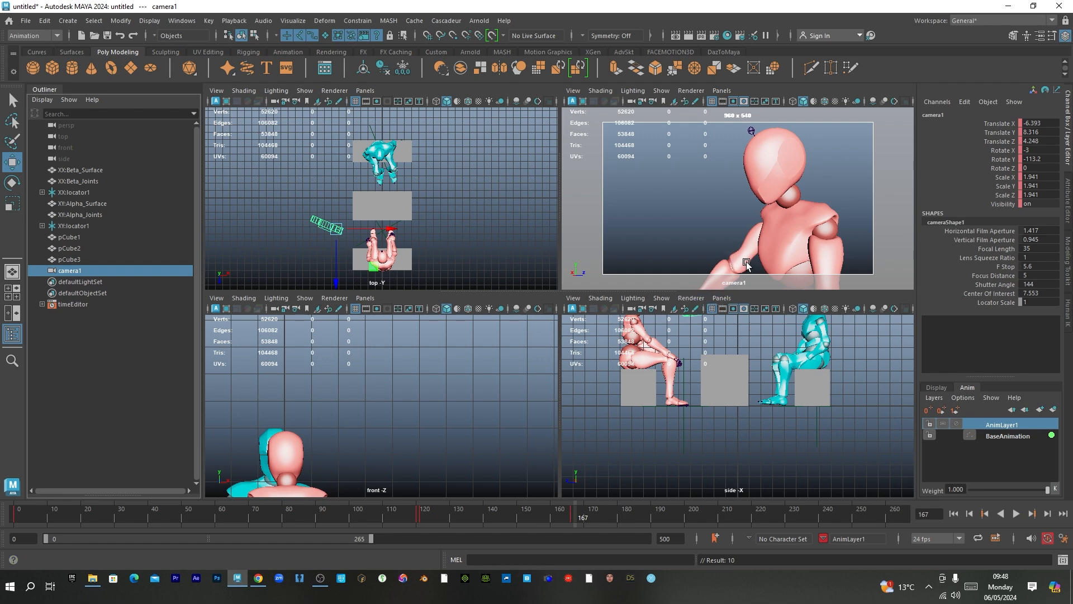
left_click(807, 342)
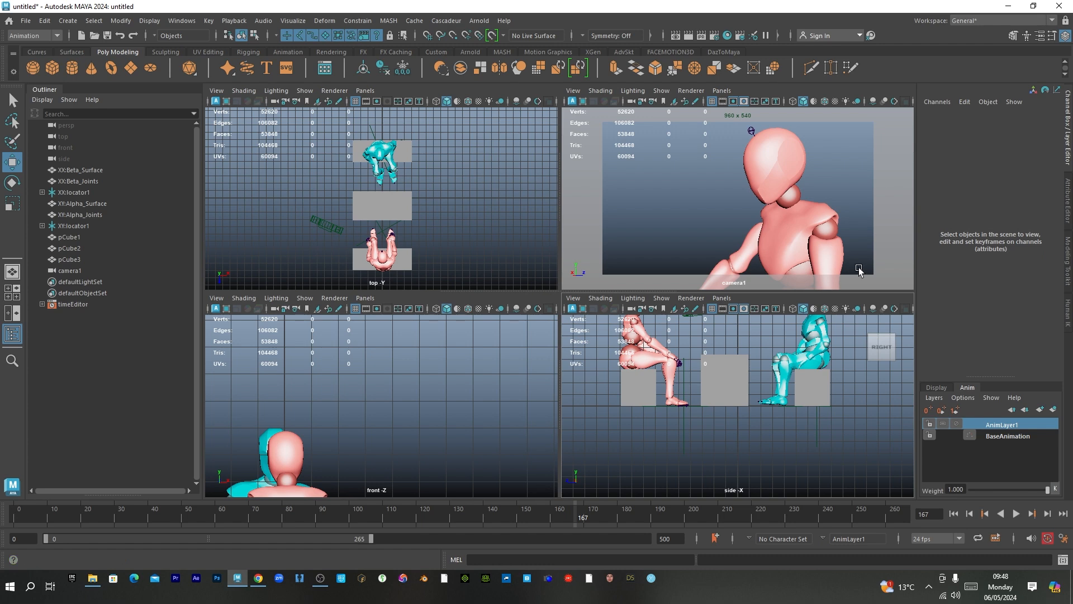
left_click(812, 344)
left_click(641, 343)
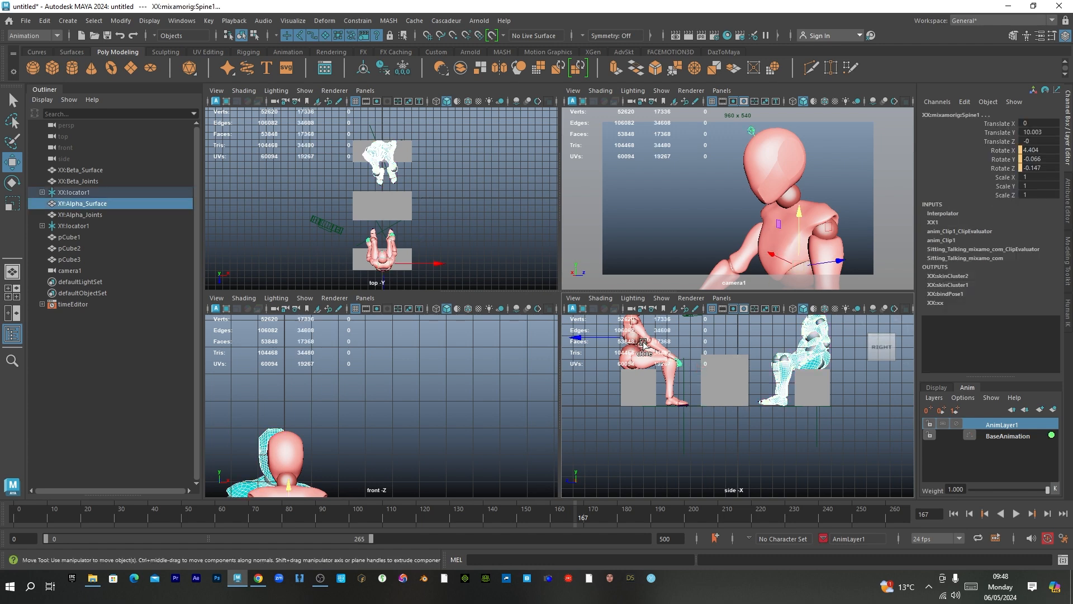
left_click(634, 344)
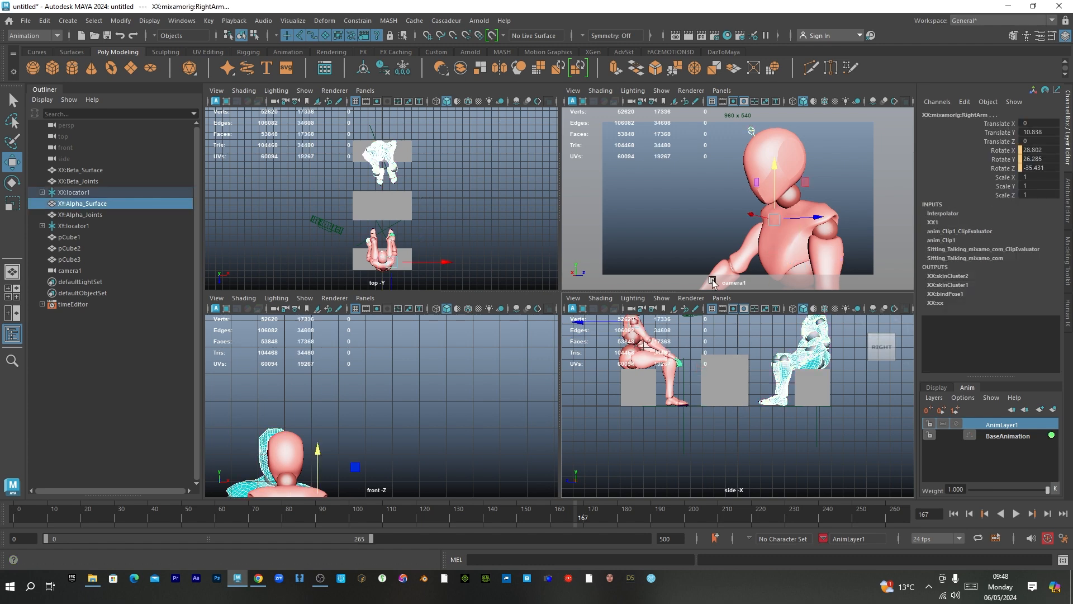
key("f")
left_click_drag(807, 225, 743, 269, "alt")
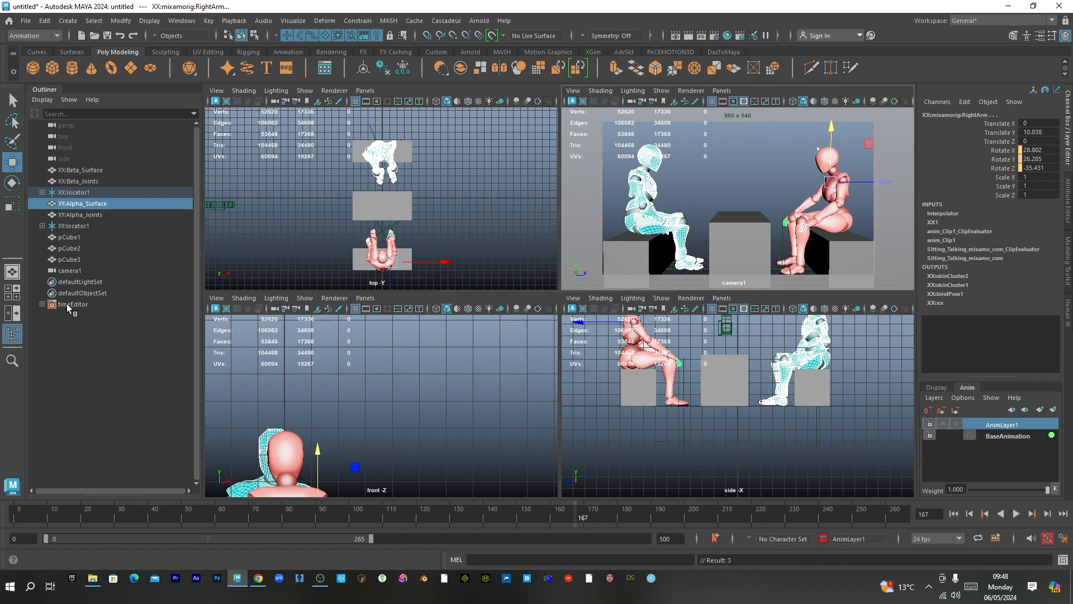
left_click(71, 273)
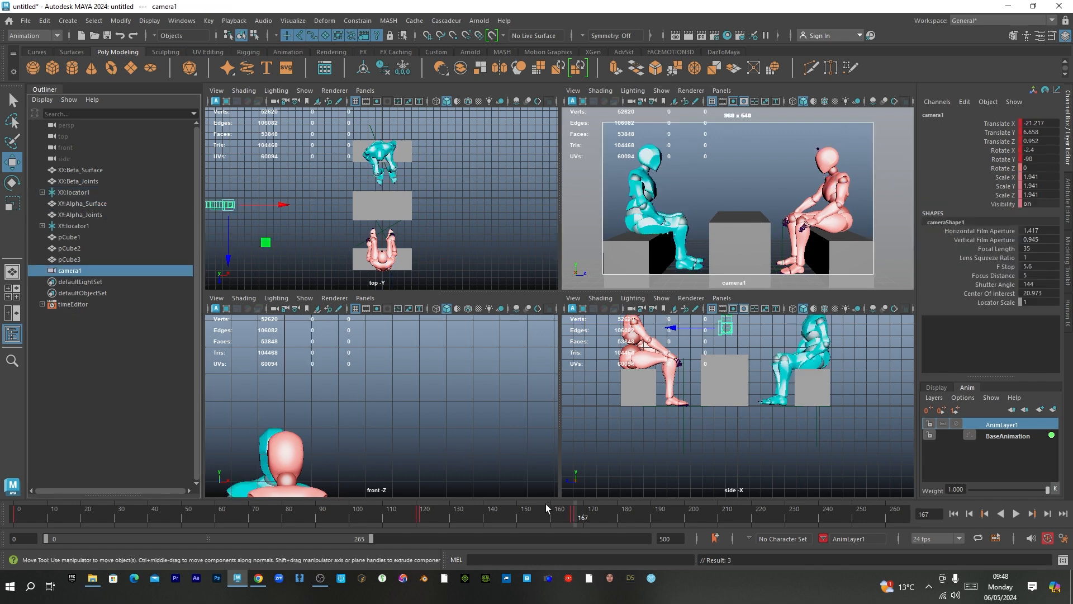
- Compare frames 166 and 167, lower camera1's wide-shot angle at frame 167, and play on to about frame 207
left_click_drag(575, 514, 572, 514)
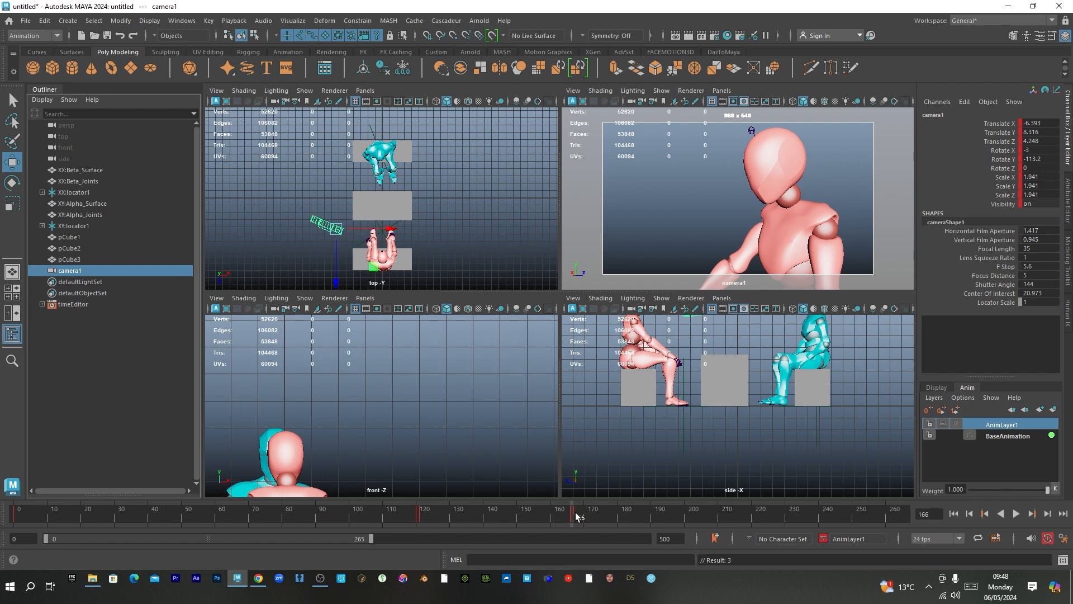
left_click_drag(576, 512, 579, 526)
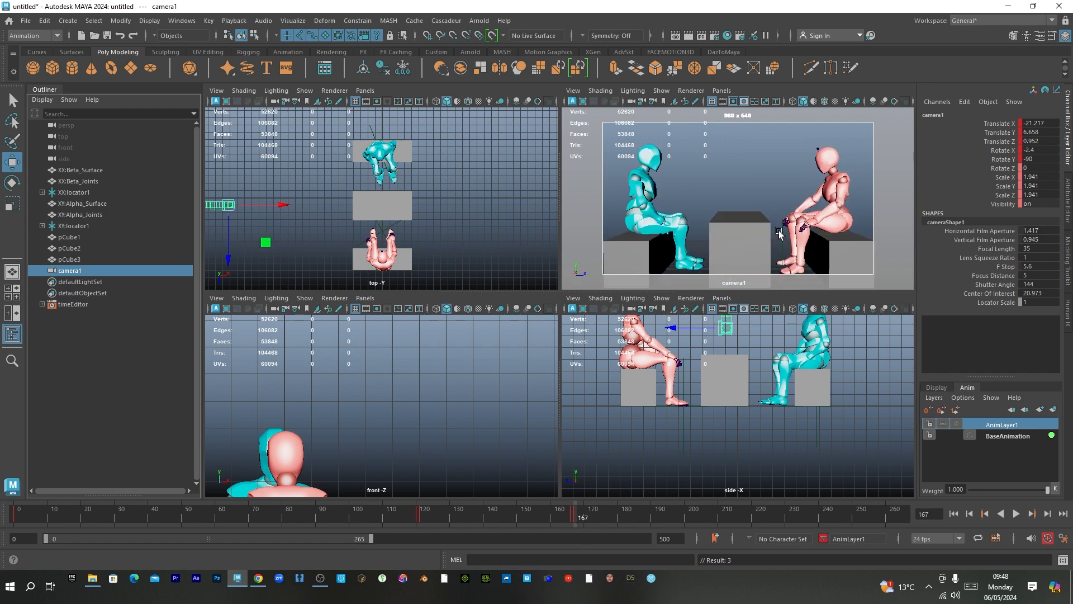
left_click_drag(776, 221, 775, 215, "alt")
middle_click_drag(776, 215, 775, 218, "alt")
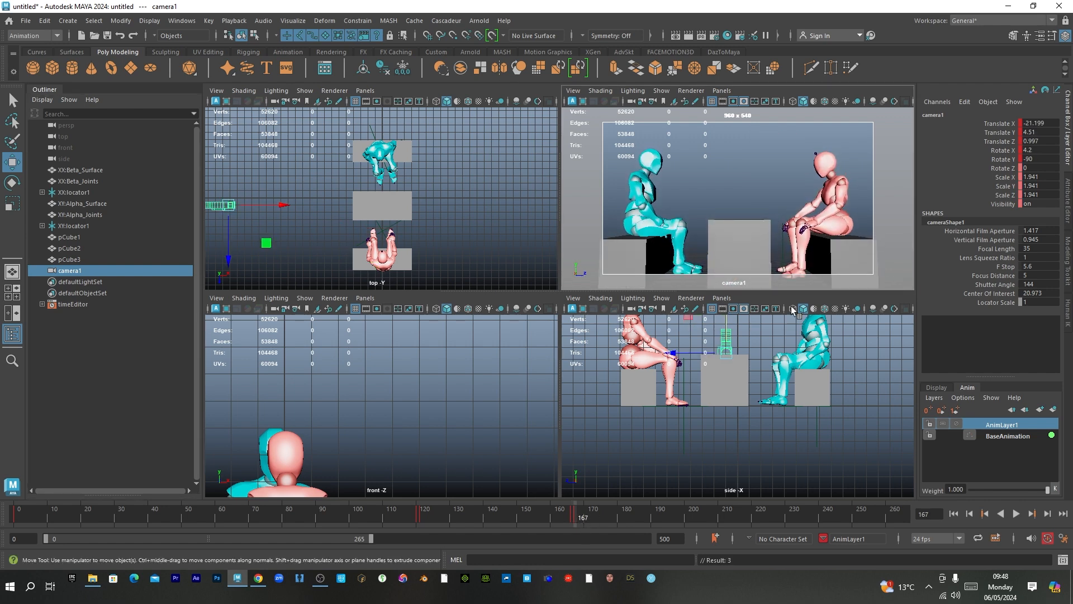
key("alt+v")
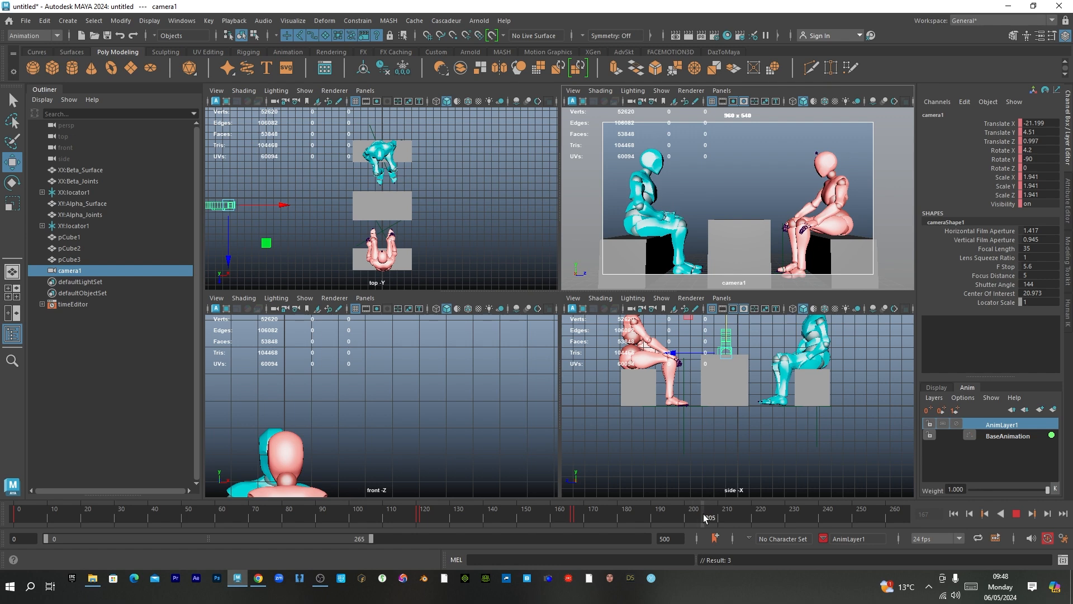
left_click(710, 515)
- Extend the start of the animation and playback range to frame -1, and go to that frame
left_click(35, 537)
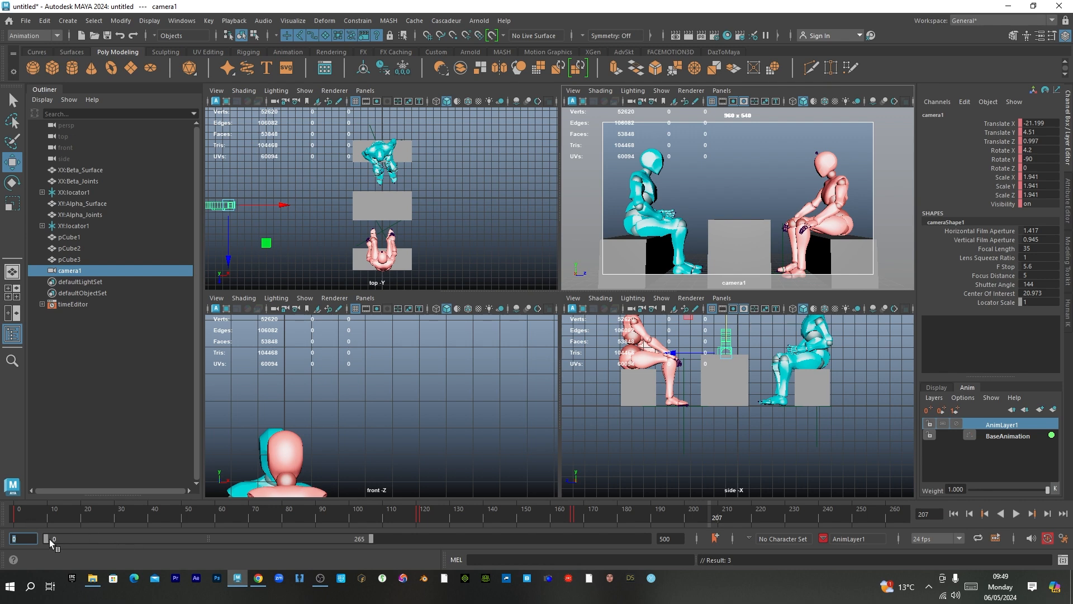
type("1")
key("Return")
left_click_drag(19, 522, 1, 523)
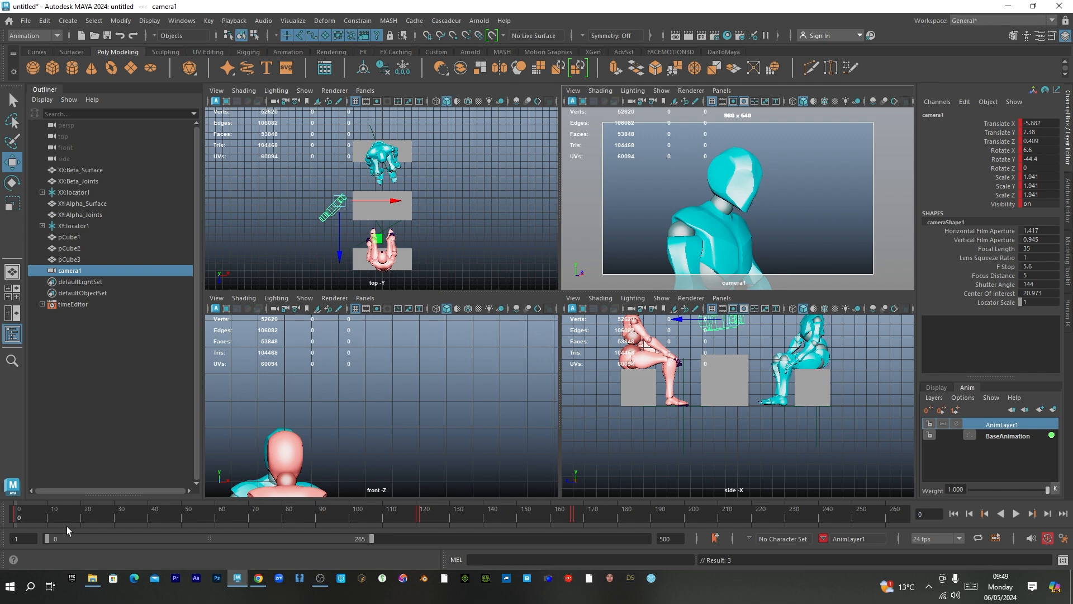
left_click_drag(46, 539, 42, 539)
left_click(7, 524)
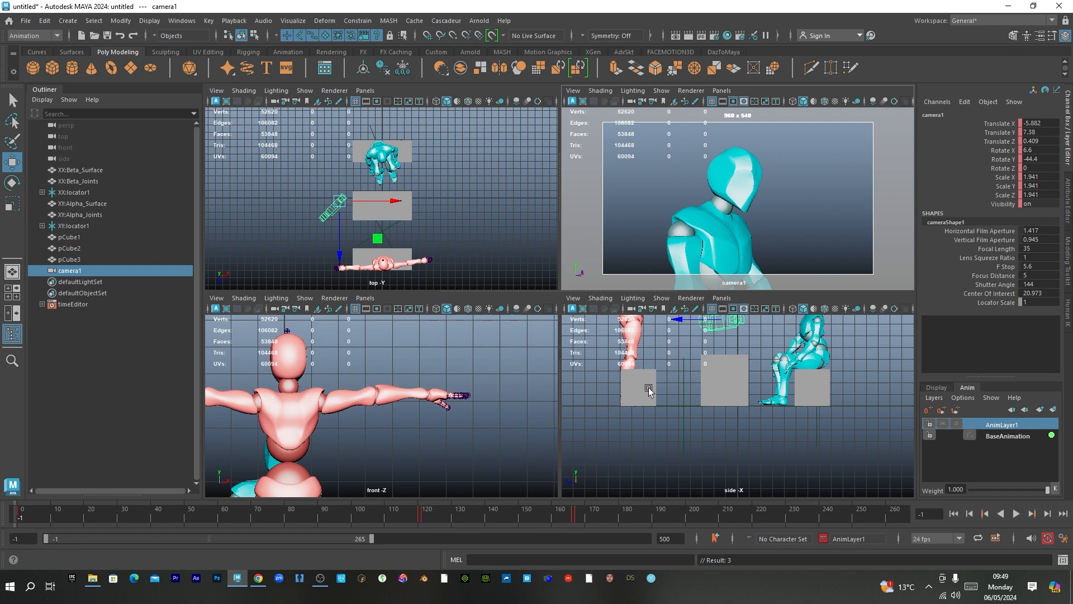
- Switch to the Animation workspace, select anim_Clip1 on track1 of the Time Editor, and open the Graph Editor
left_click(1040, 22)
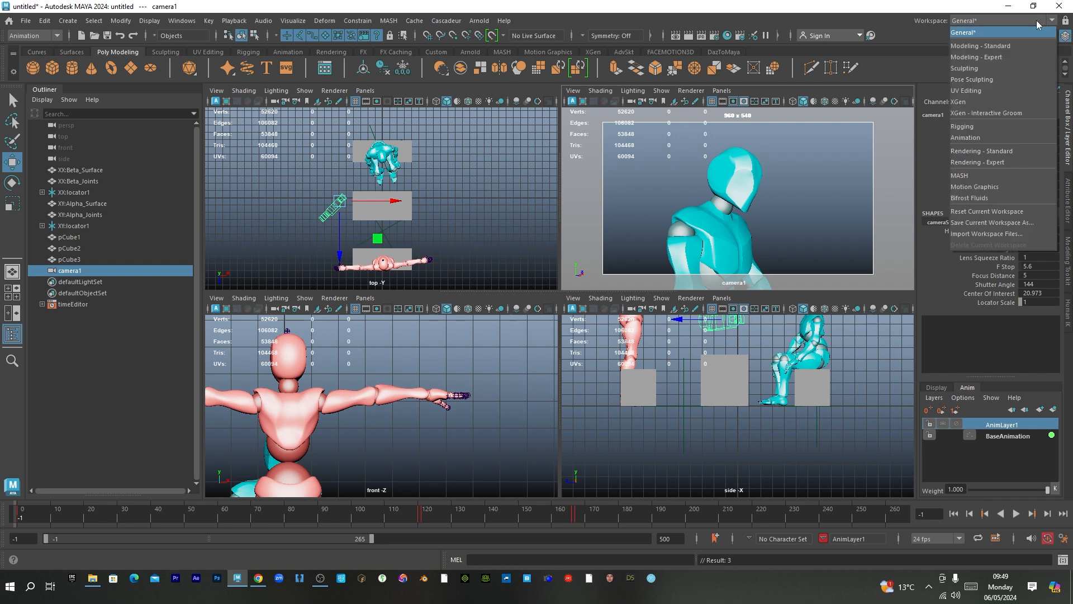
left_click(975, 139)
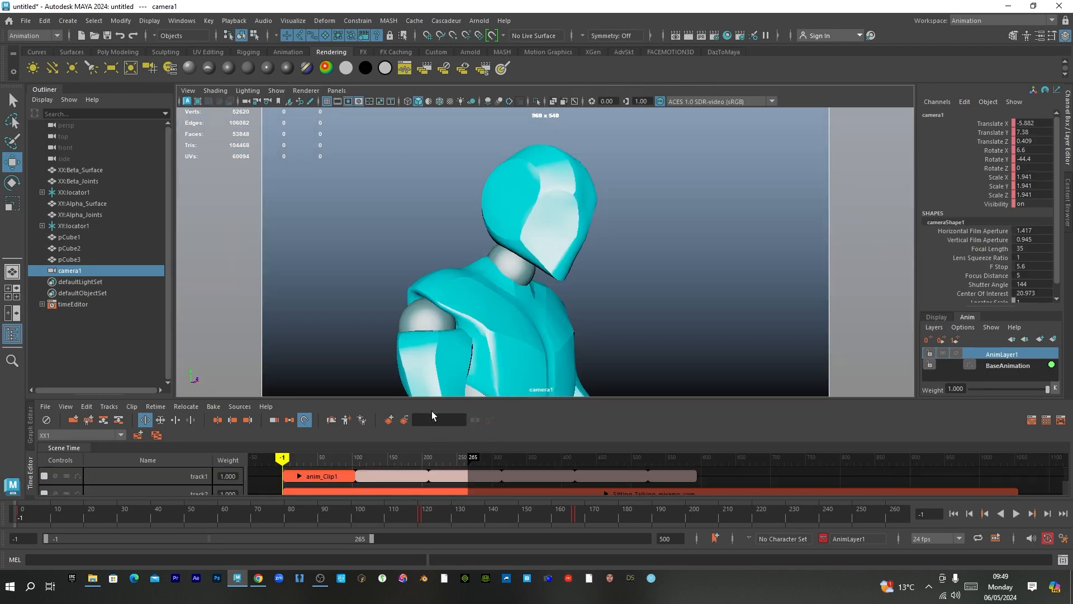
left_click(311, 476)
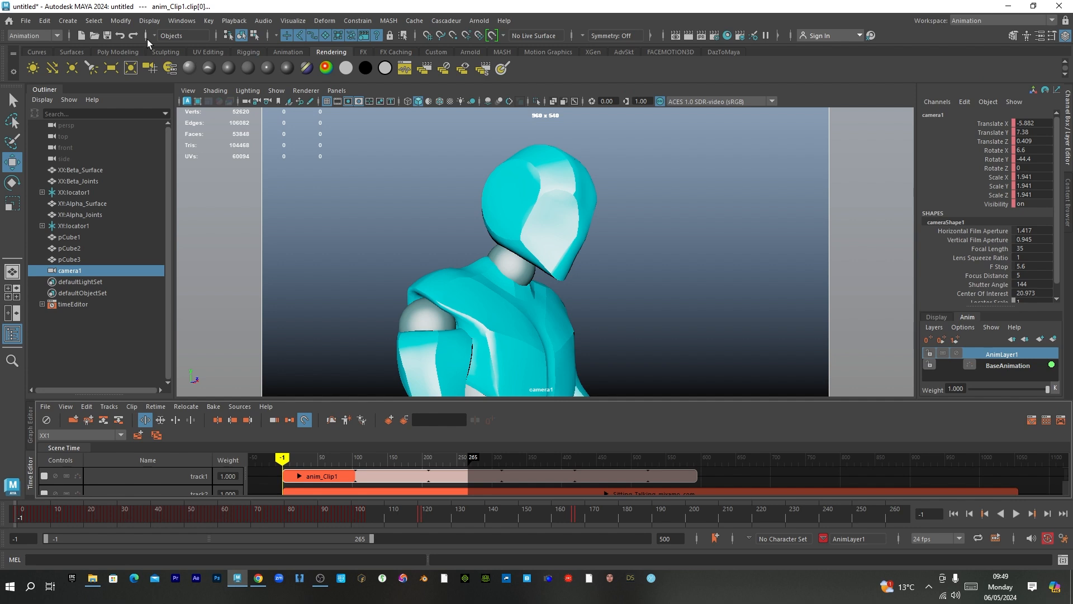
left_click(182, 21)
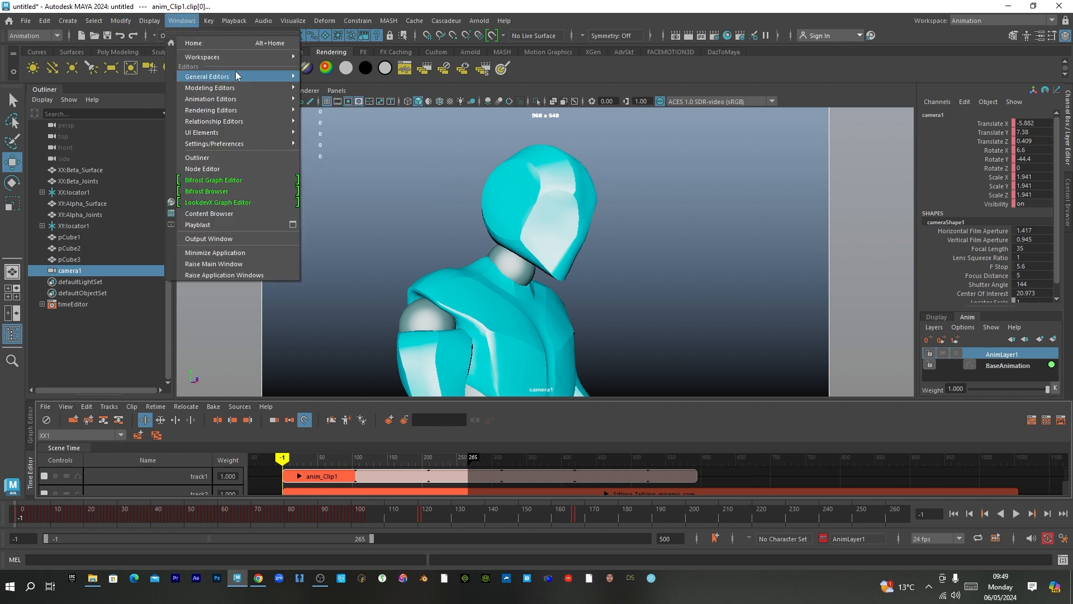
mouse_move(246, 99)
left_click(334, 100)
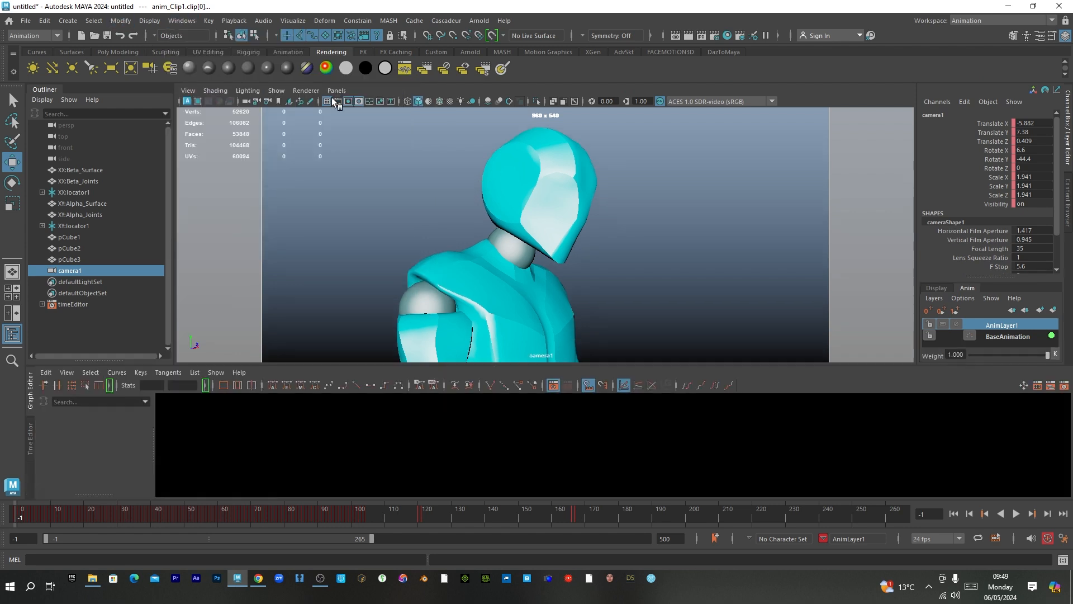
- Delete the keys at frame -1 from anim_Clip1's curves in the Graph Editor
scroll(242, 449, "up", 4)
scroll(280, 462, "down", 2)
middle_click_drag(254, 452, 661, 434, "alt")
scroll(523, 454, "down", 5)
scroll(464, 450, "up", 3)
scroll(535, 448, "up", 3)
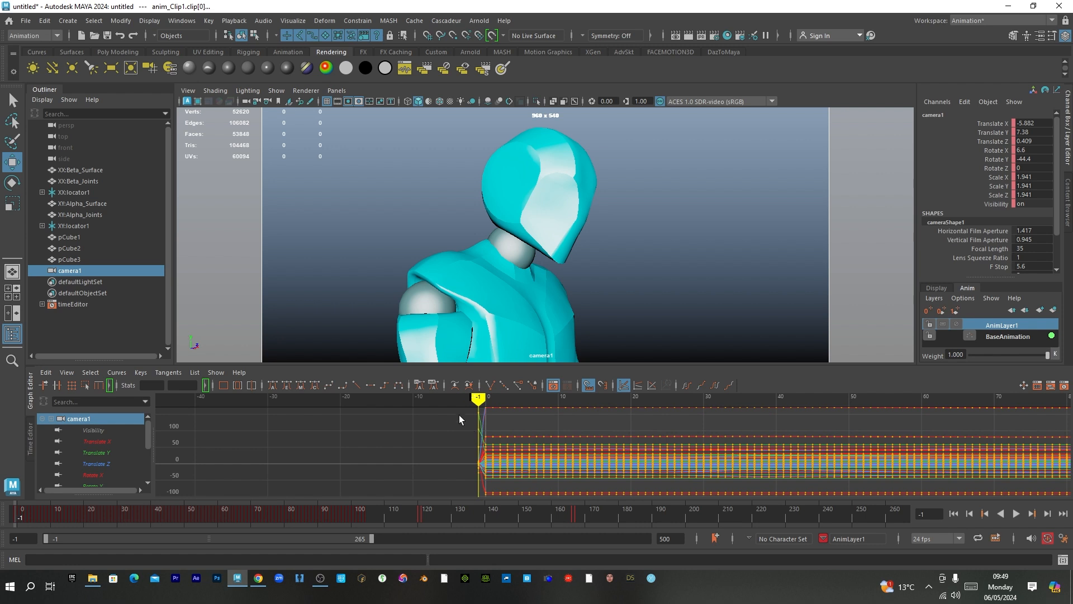
left_click_drag(483, 488, 482, 491)
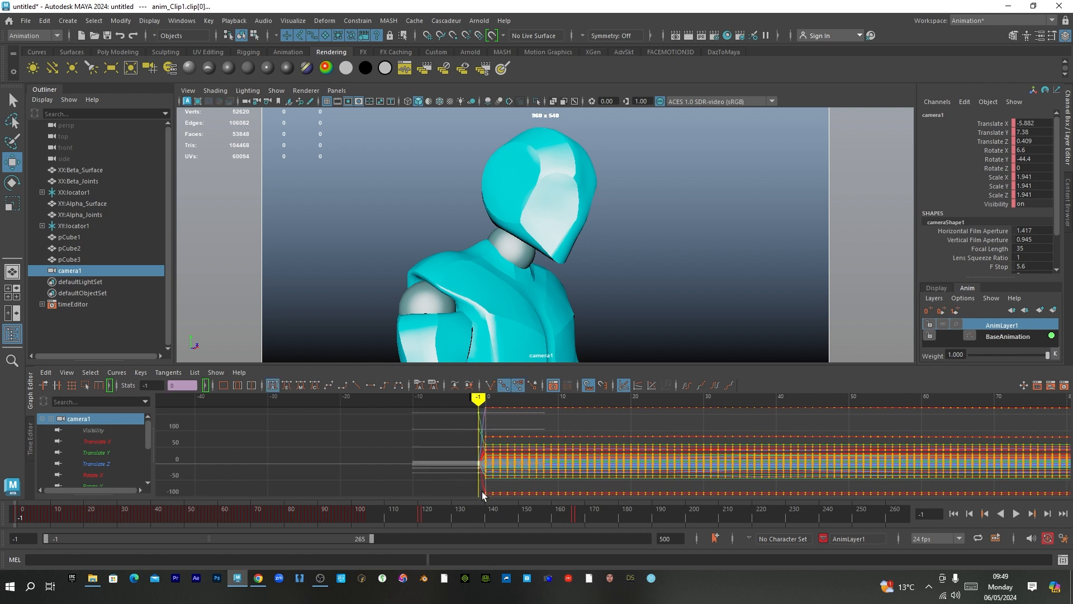
key("Delete")
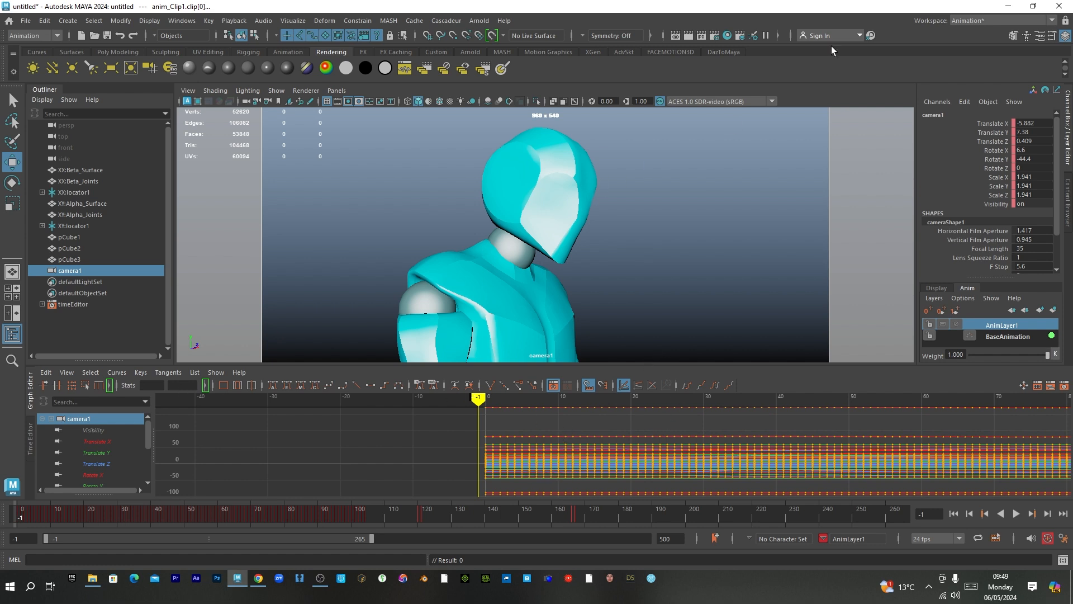
- Switch to the General workspace and select camera1
left_click(1045, 23)
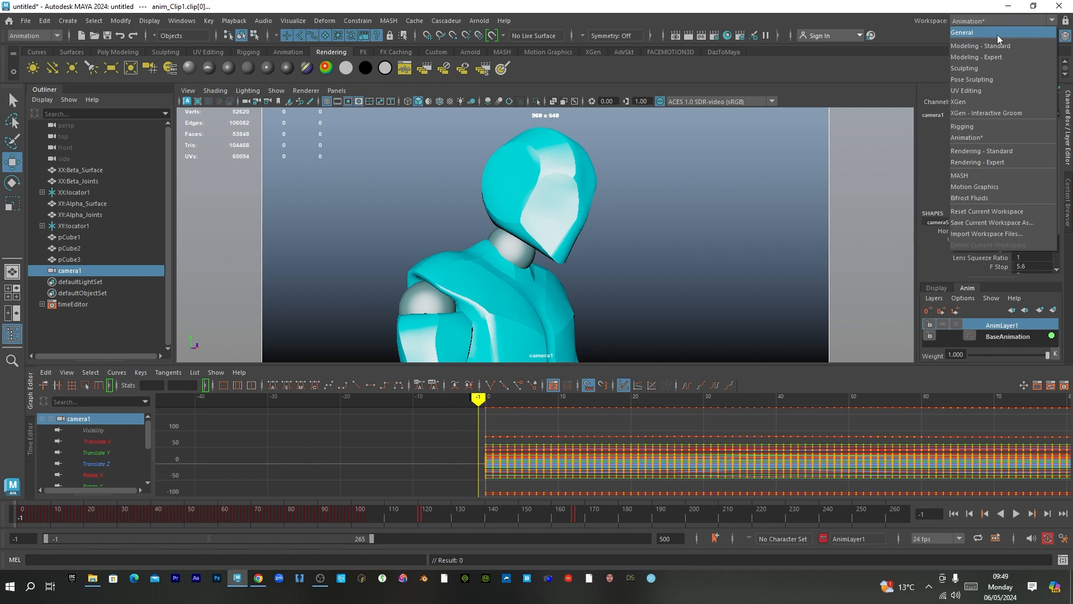
left_click(979, 41)
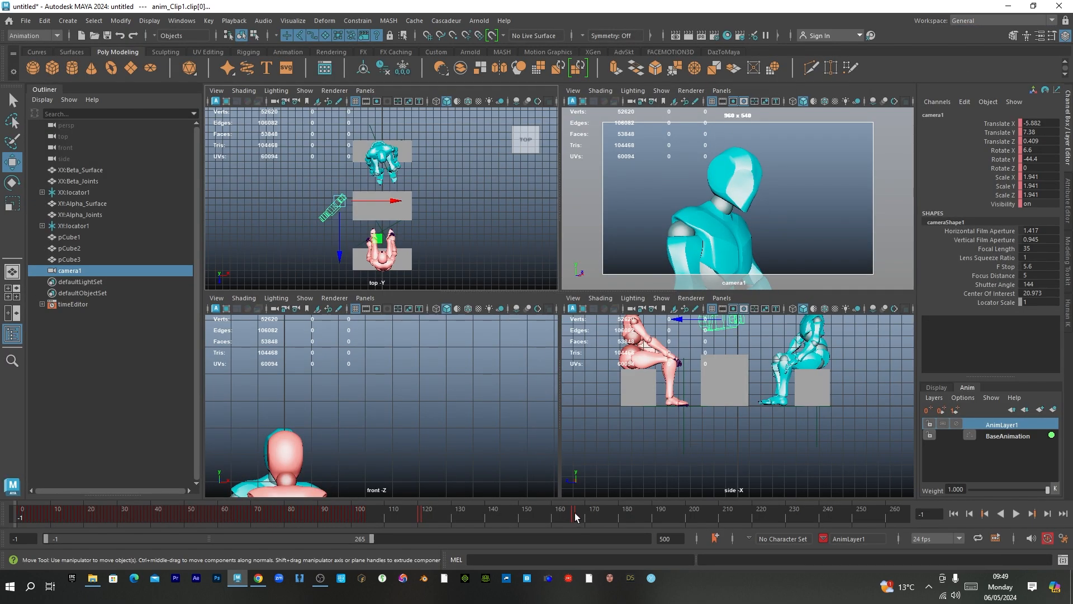
left_click(79, 272)
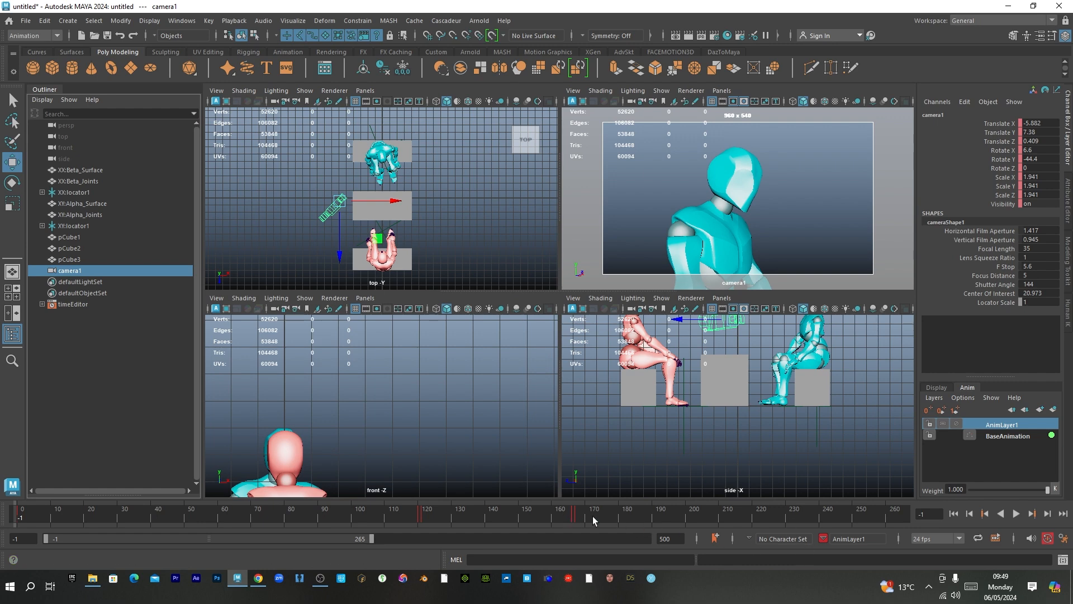
- Play and scrub the animation between frames -1 and 217 to review camera1's cuts, ending at frame 157
left_click(576, 513)
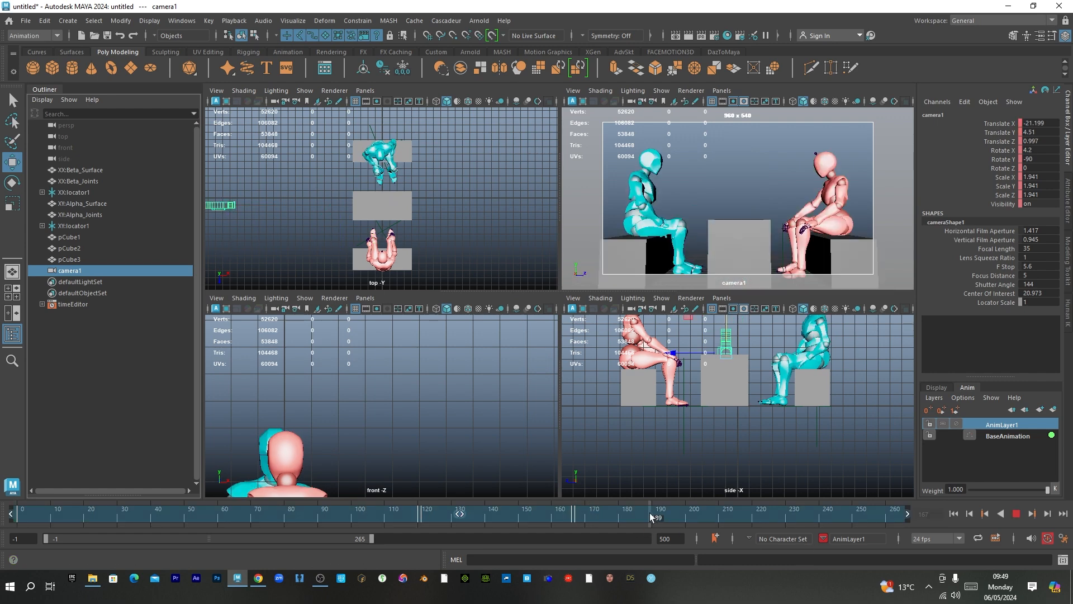
left_click(727, 515)
left_click(599, 514)
left_click(606, 417)
key("alt+v")
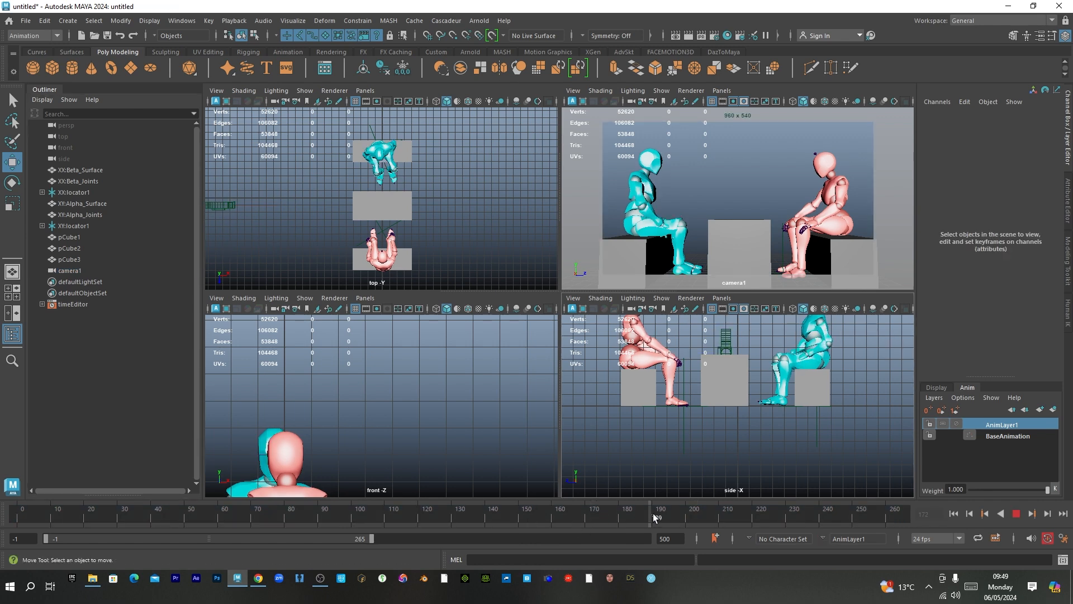
left_click(749, 514)
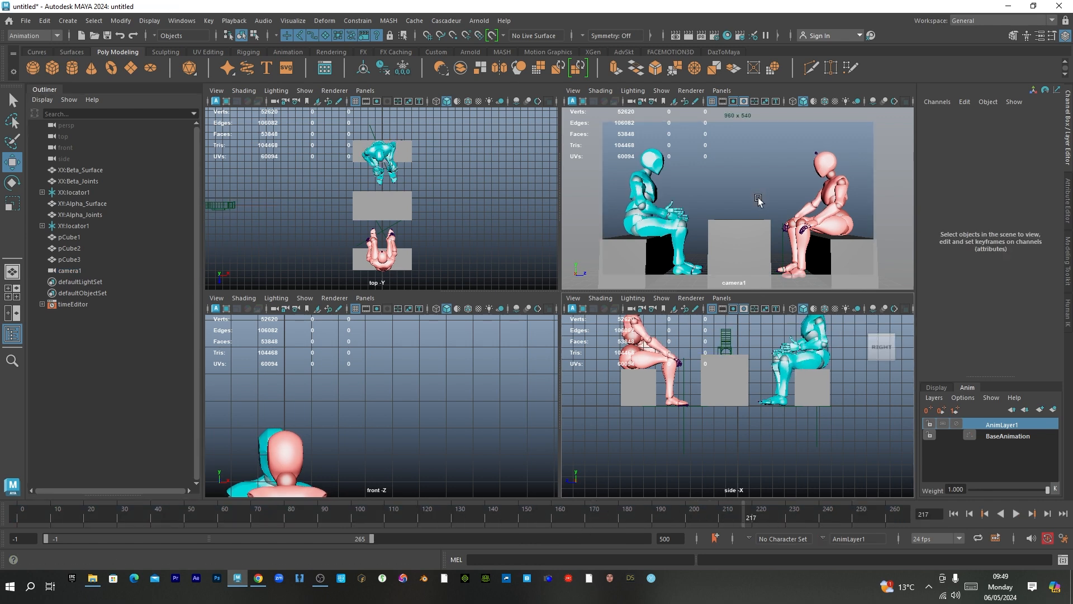
key("alt+shift+v")
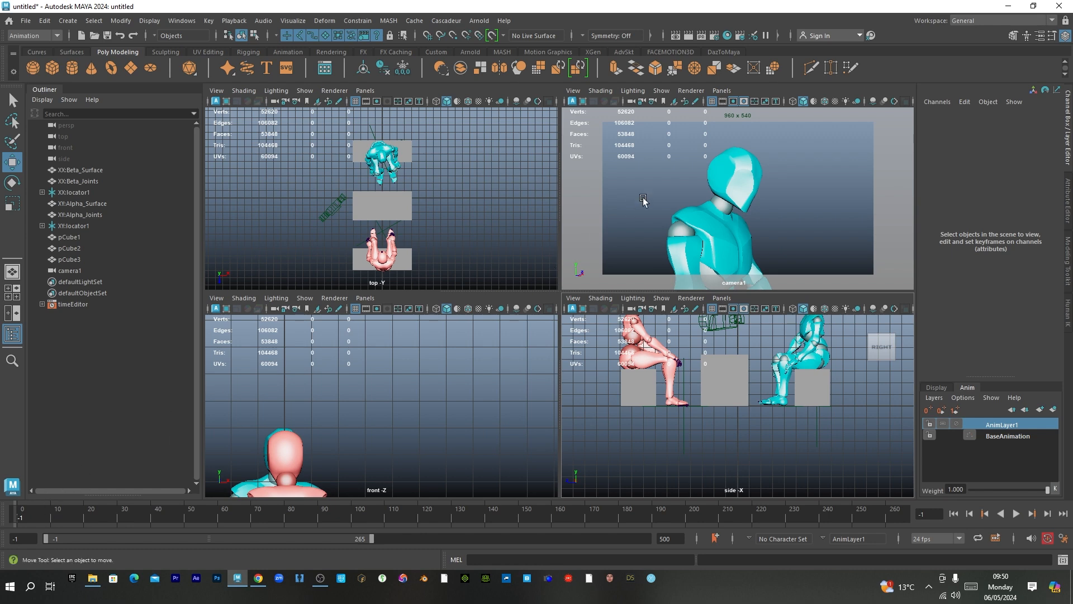
left_click_drag(32, 514, 295, 517)
left_click_drag(185, 523, 544, 524)
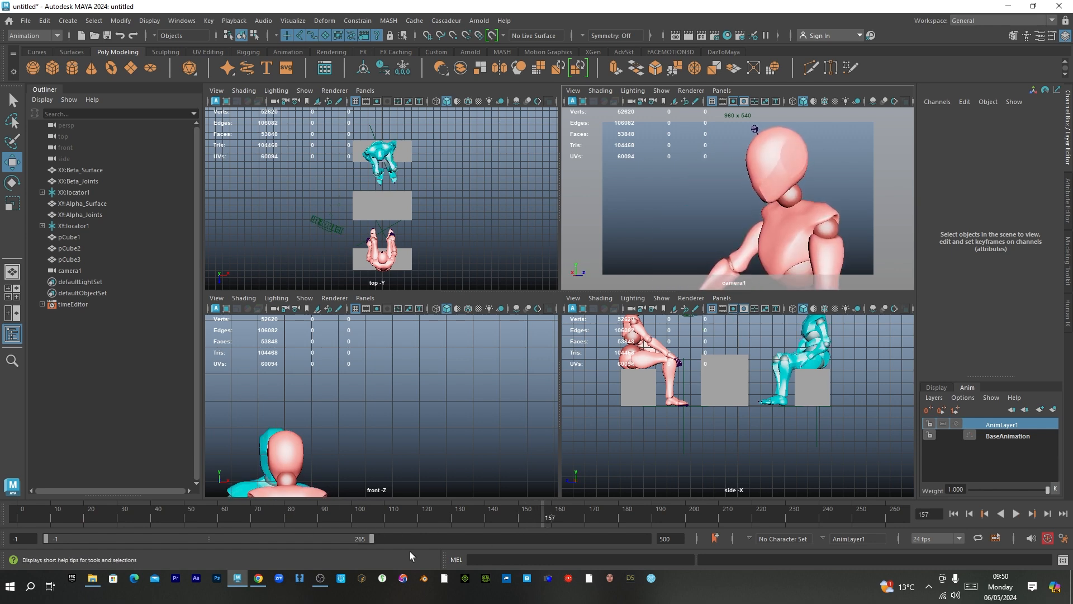
- Extend the end of the playback range to frame 500 and review the animation up to frame 260
left_click_drag(371, 538, 648, 538)
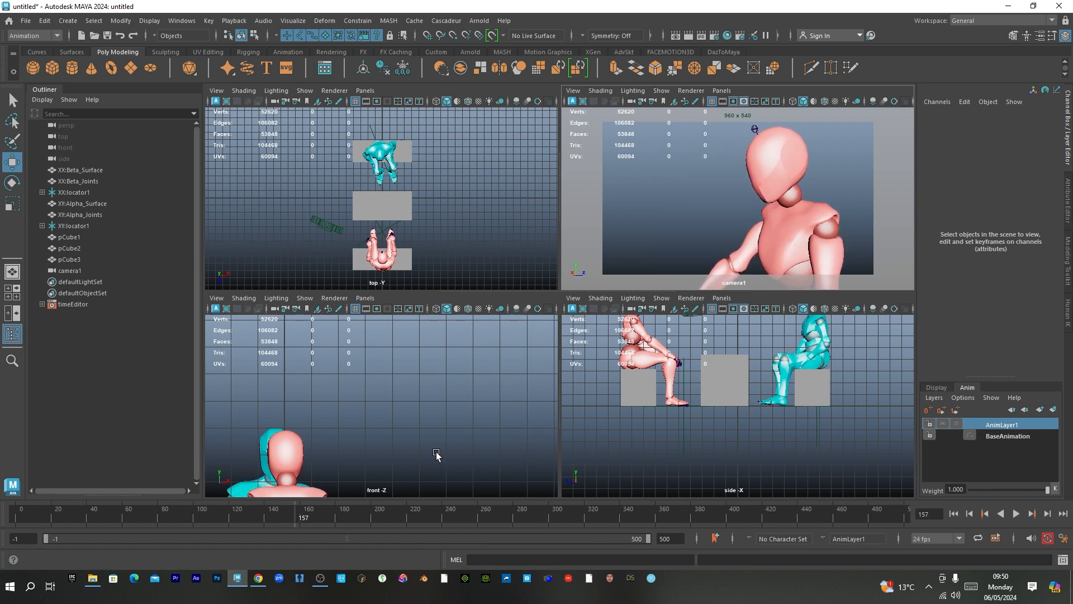
key("alt+v")
left_click_drag(430, 522, 479, 520)
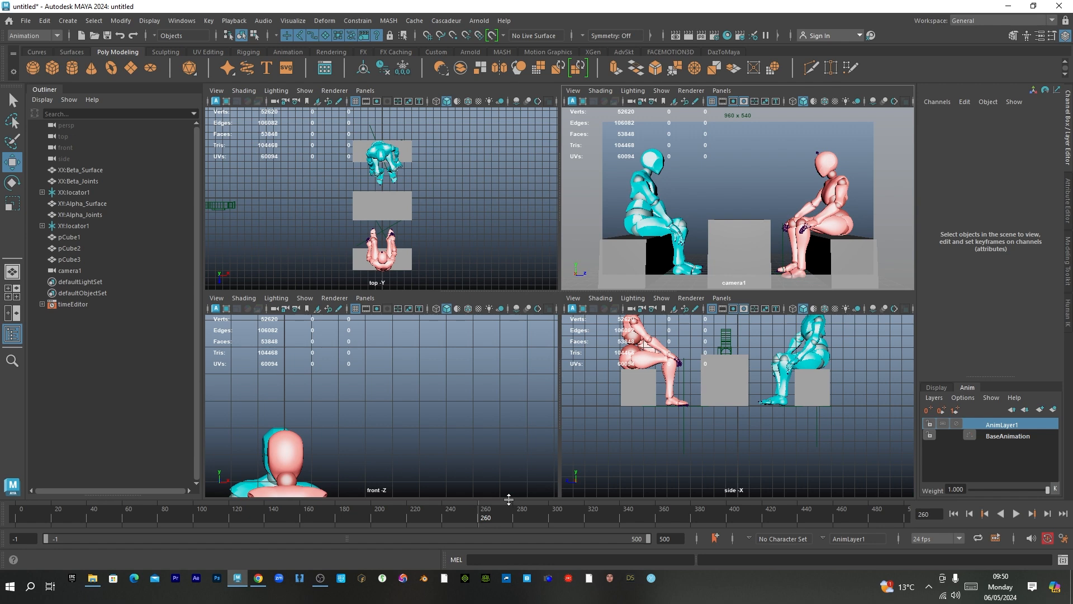
- At frame 222, reframe camera1 as an over-the-shoulder shot of the cyan figure from behind the pink figure
left_click(61, 270)
left_click_drag(453, 515, 410, 517)
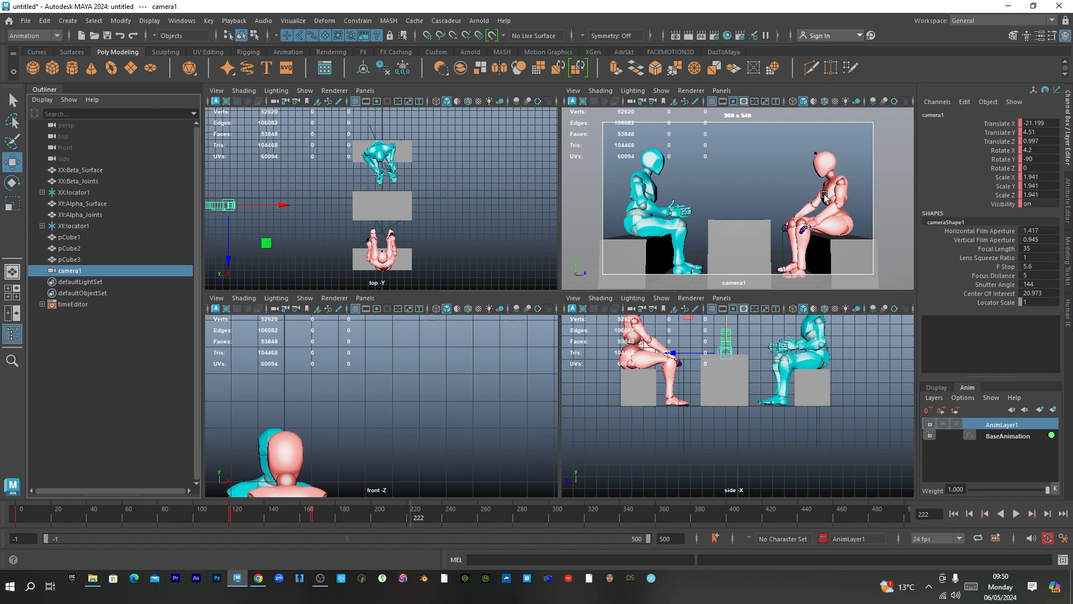
left_click_drag(823, 196, 785, 189, "alt")
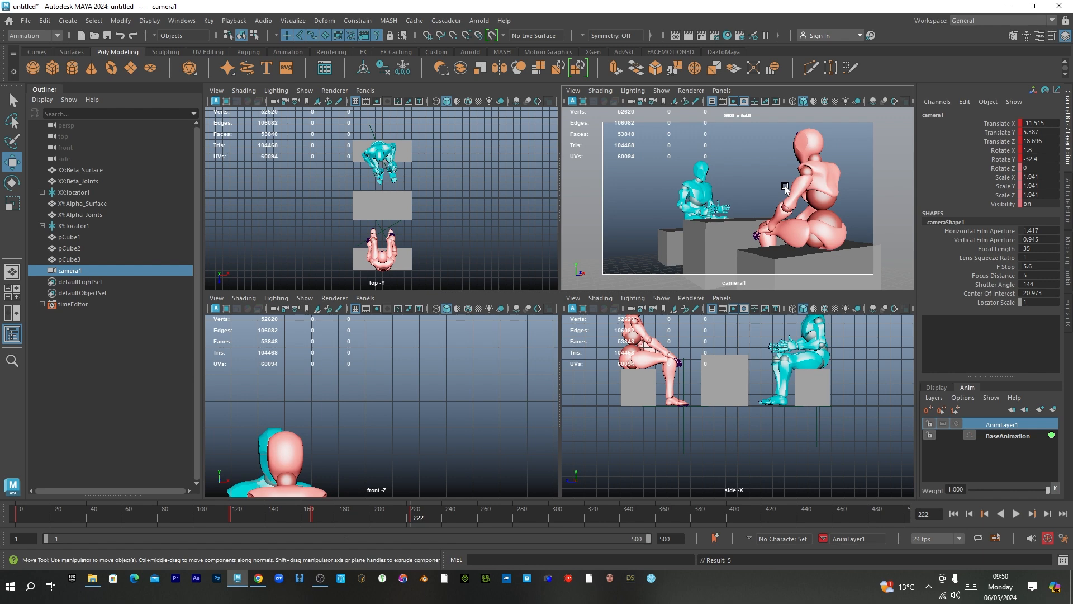
right_click_drag(729, 193, 813, 204, "alt")
middle_click_drag(772, 221, 730, 268, "alt")
left_click_drag(724, 246, 698, 237, "alt")
right_click_drag(699, 238, 742, 240, "alt")
middle_click_drag(742, 238, 731, 248, "alt")
right_click_drag(730, 248, 725, 235, "alt")
middle_click_drag(725, 237, 734, 239, "alt")
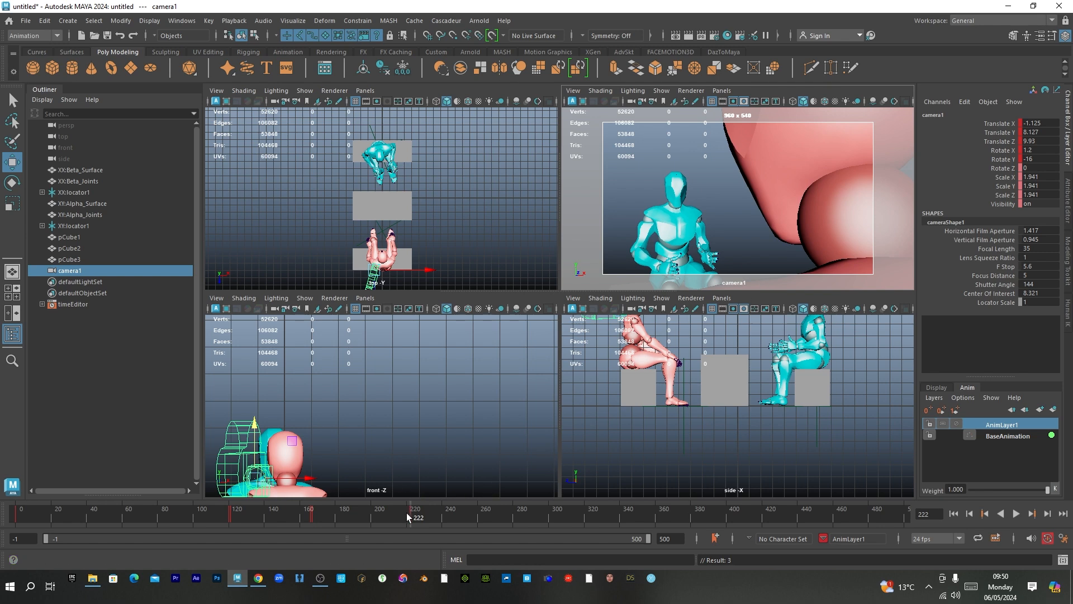
- Check the camera move after frame 168, and hold the wide shot by keying camera1 with that pose at frame 221
left_click(314, 517)
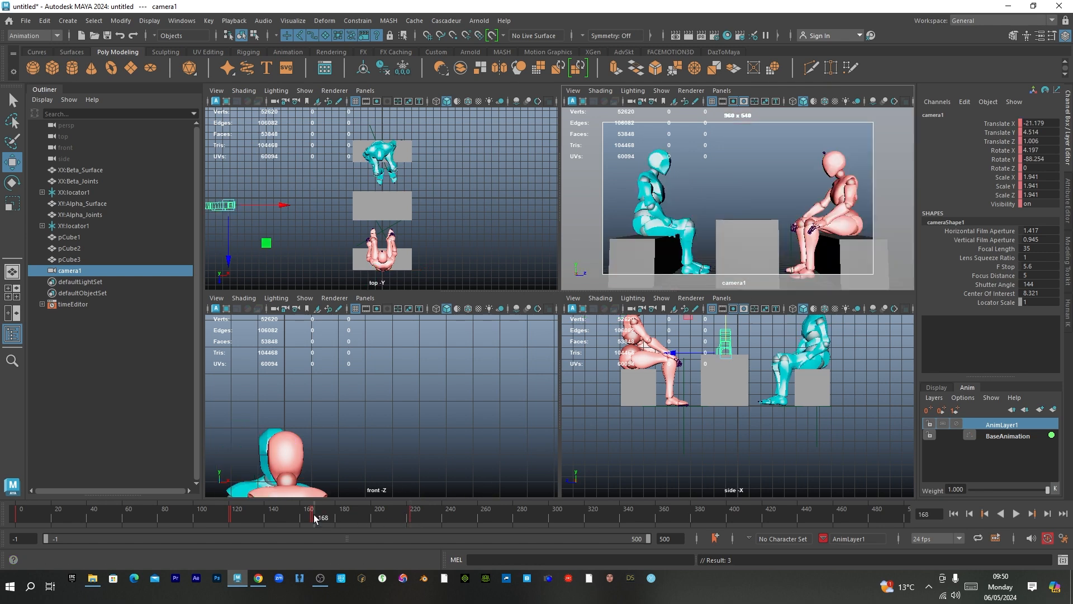
key("alt+v")
left_click(984, 513)
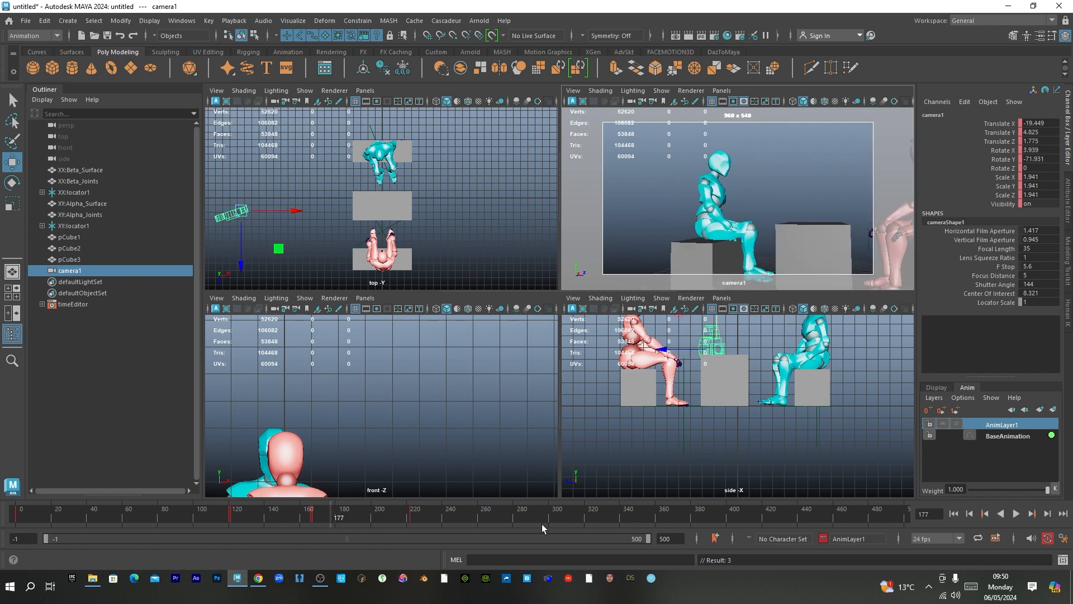
left_click(984, 515)
left_click_drag(326, 518, 409, 522)
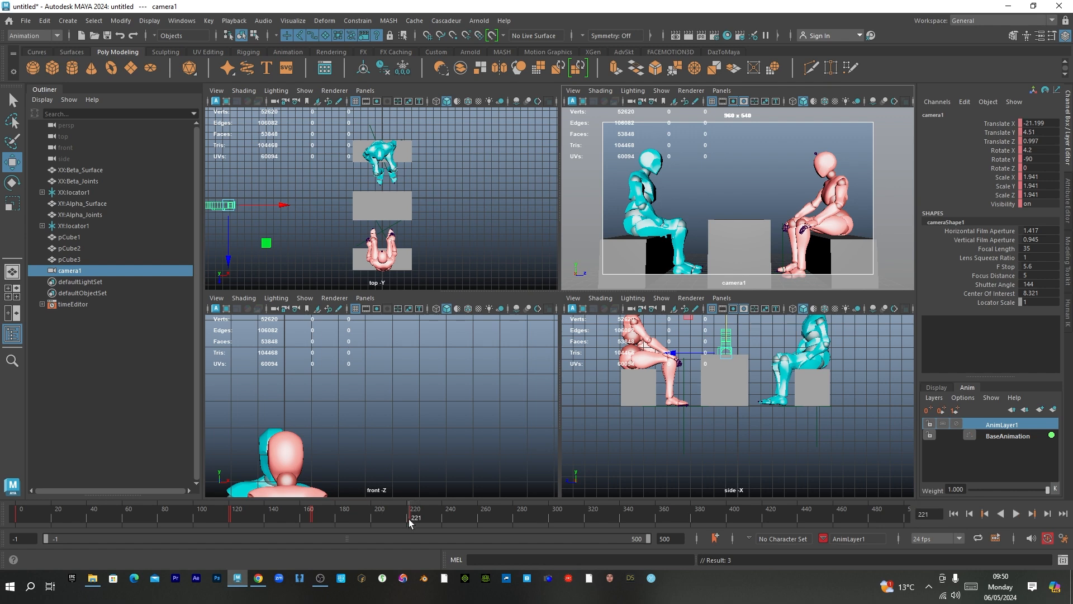
key("s")
- At frame 276, reframe camera1 from behind the cyan figure as an over-the-shoulder shot of the pink figure
left_click_drag(416, 516, 504, 523)
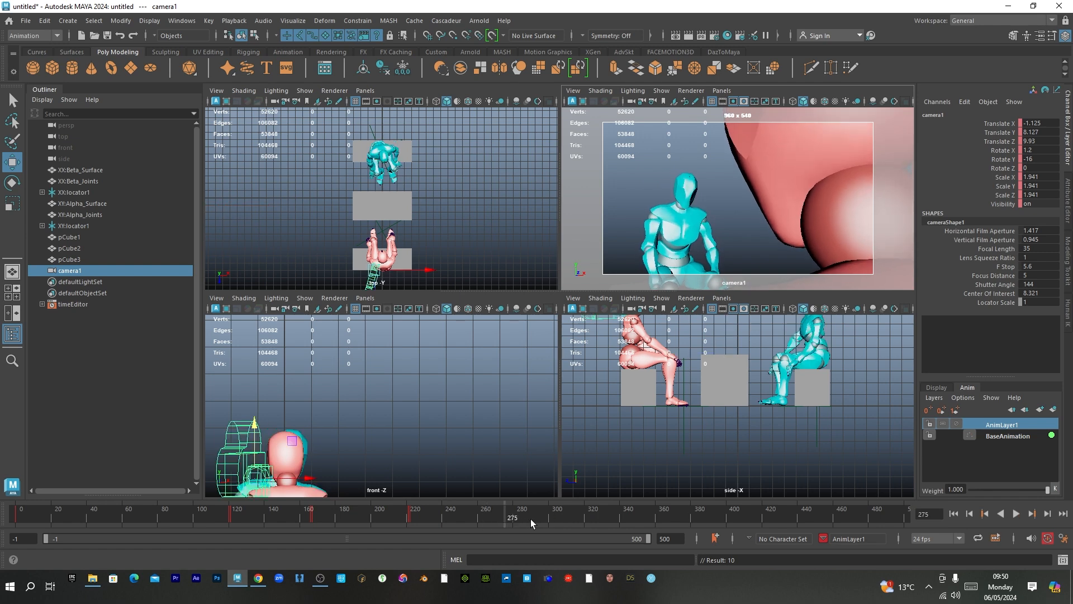
left_click(1054, 513)
left_click(771, 211)
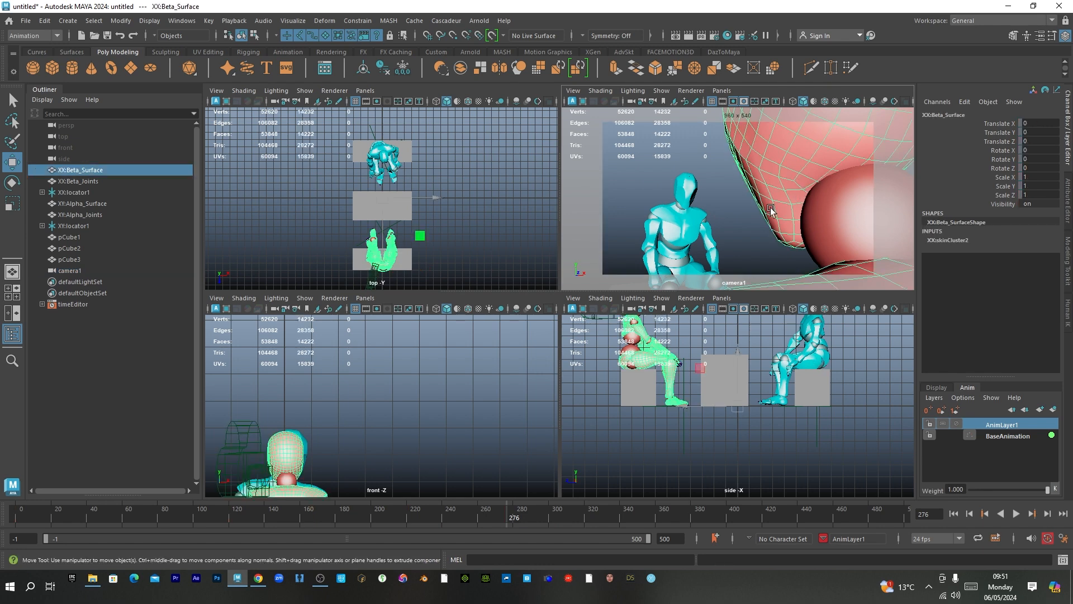
left_click(794, 225)
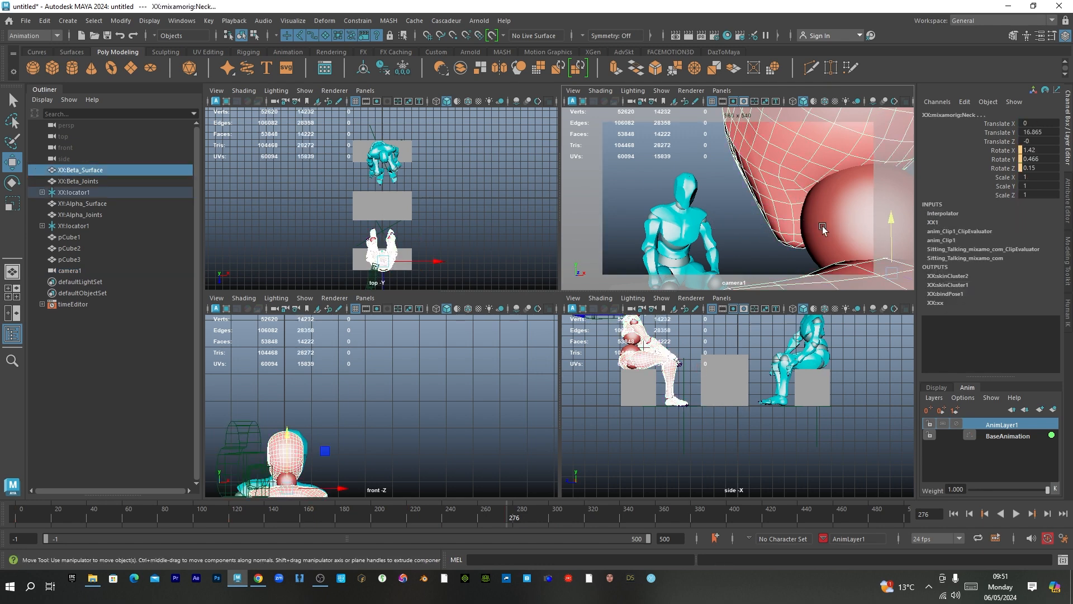
left_click(794, 225)
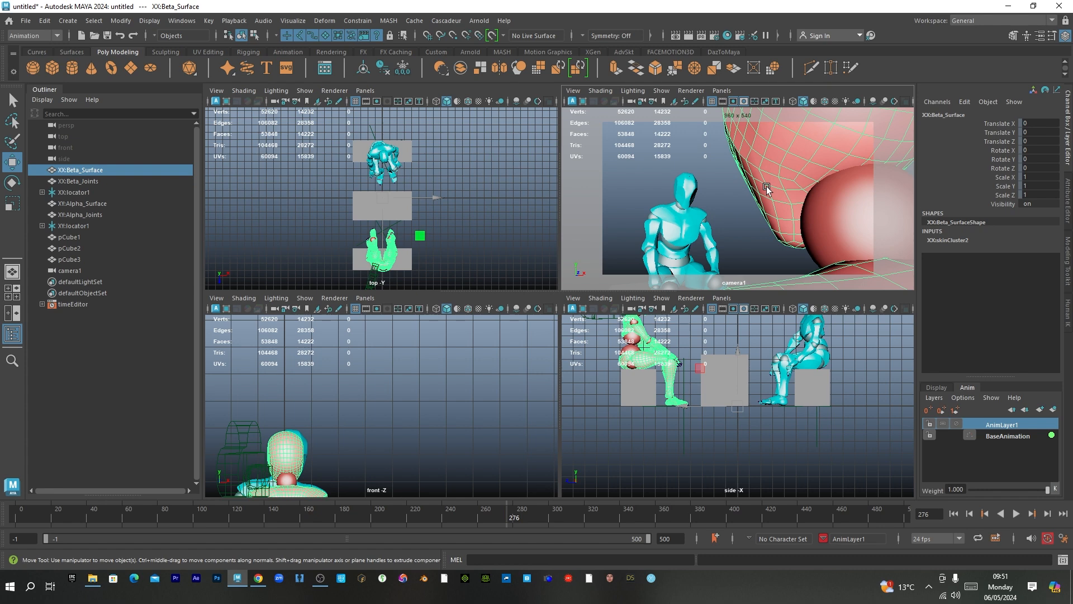
left_click_drag(710, 191, 932, 194, "alt")
left_click_drag(808, 194, 795, 222, "alt")
scroll(788, 196, "down", 5)
scroll(753, 217, "up", 5)
scroll(795, 222, "down", 4)
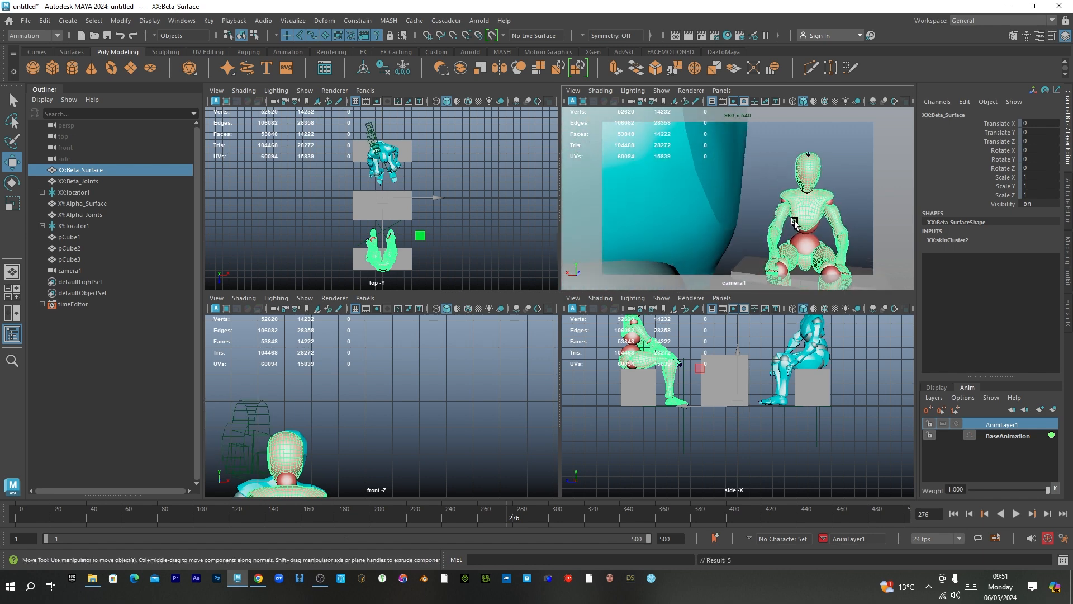
left_click_drag(766, 225, 770, 228, "alt")
scroll(769, 228, "up", 5)
scroll(769, 228, "down", 5)
scroll(758, 225, "down", 3)
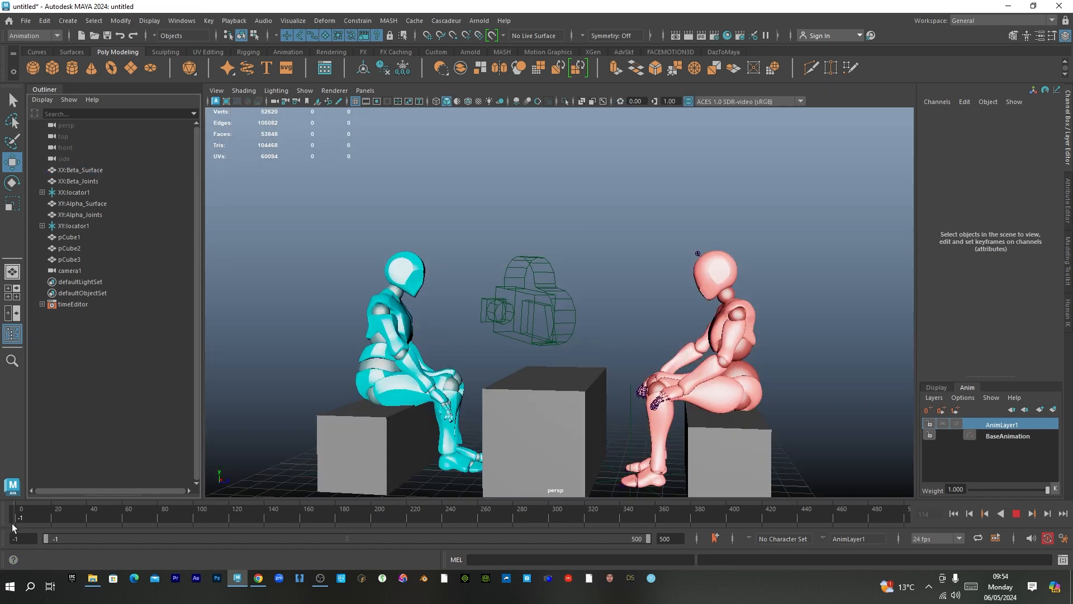
- Examine camera1's position changes around the two figures in the perspective view while scrubbing and playing past frames 127, 206 and 234
left_click_drag(12, 524, 242, 507)
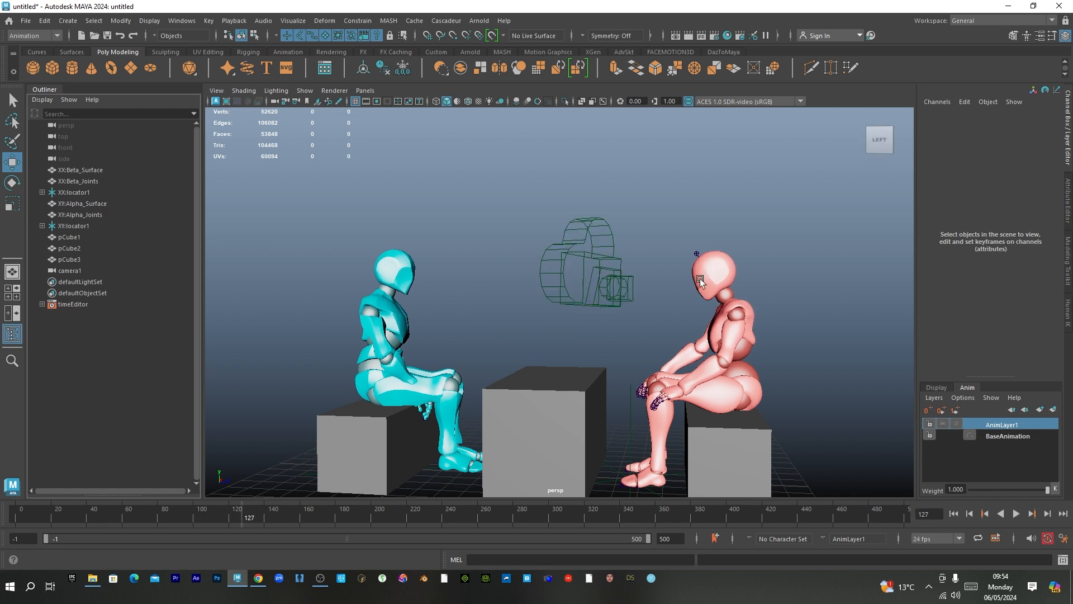
key("alt+v")
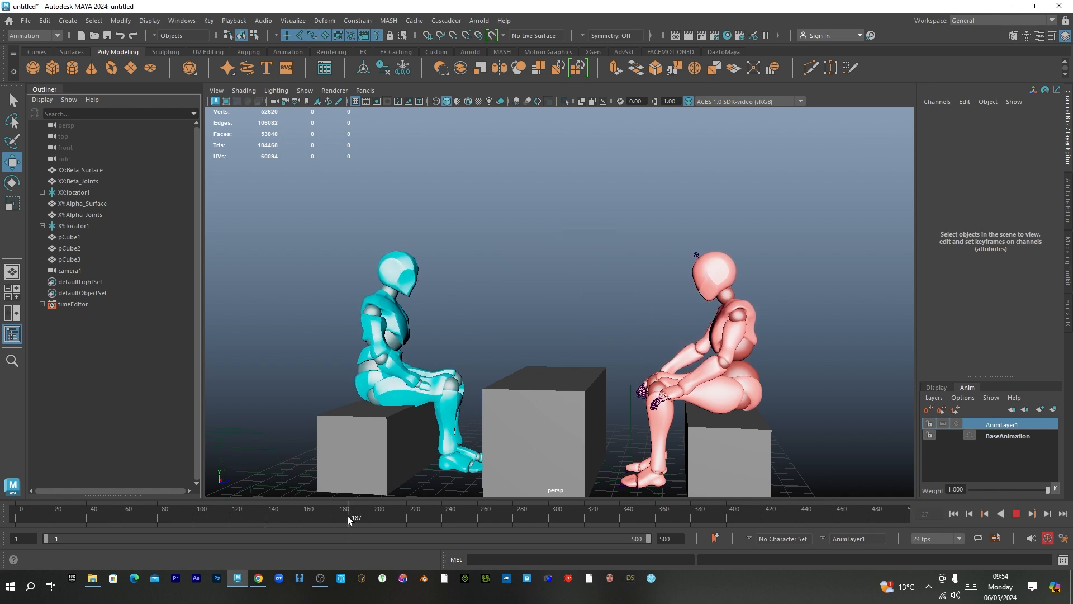
left_click_drag(348, 516, 384, 514)
scroll(554, 266, "down", 5)
scroll(554, 266, "up", 1)
left_click_drag(597, 385, 319, 362, "alt")
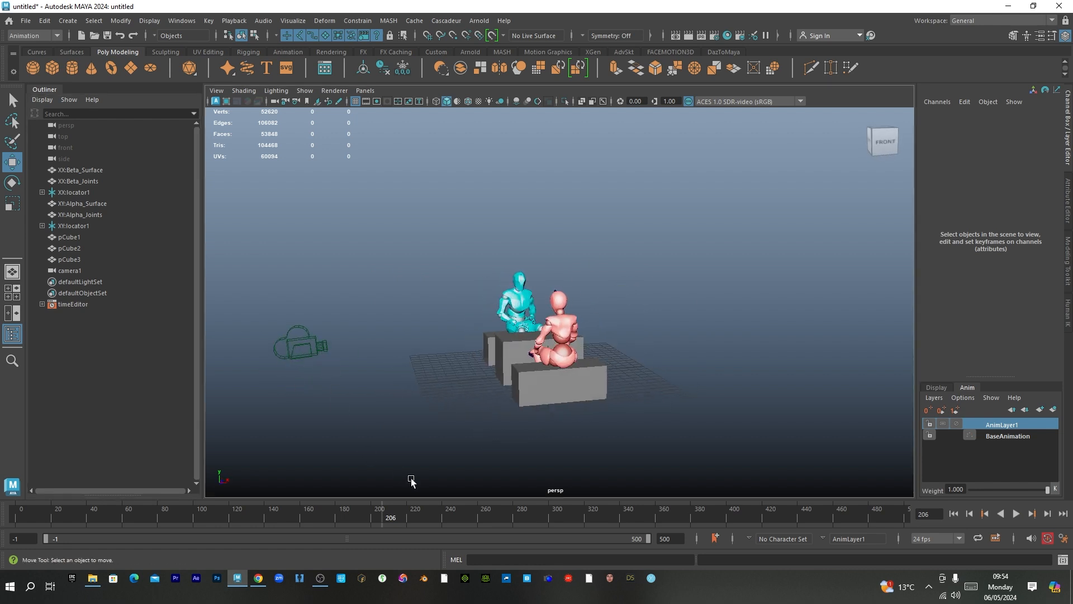
left_click_drag(391, 516, 432, 519)
left_click_drag(584, 361, 487, 352, "alt")
scroll(486, 352, "up", 2)
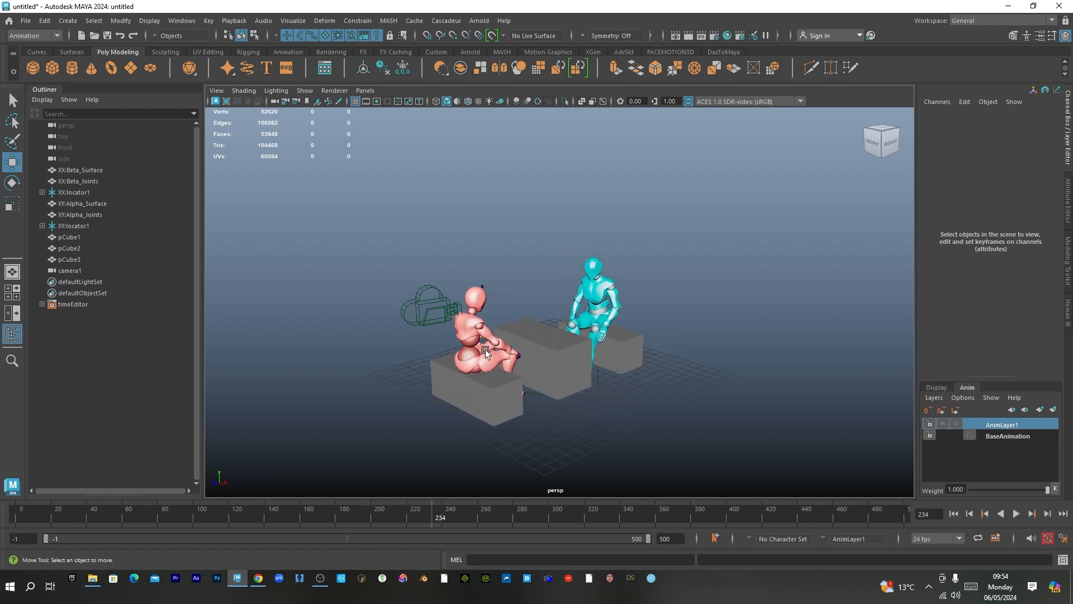
left_click_drag(447, 518, 607, 517)
left_click_drag(587, 481, 585, 295, "alt")
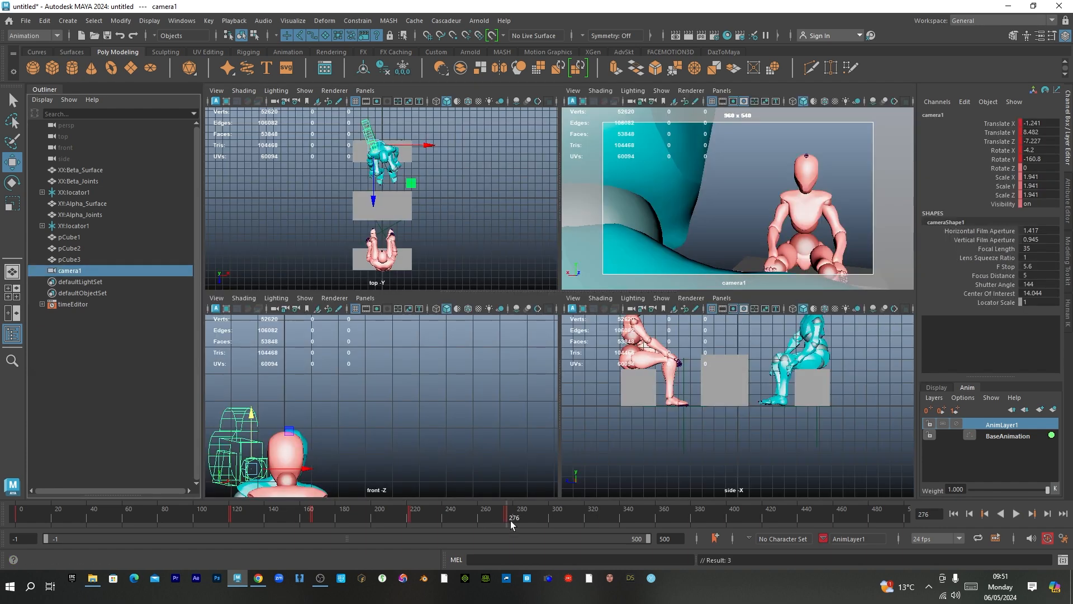
- Delay the last camera cut by moving camera1's keys around frame 276 to about frame 313
left_click_drag(511, 521, 14, 517)
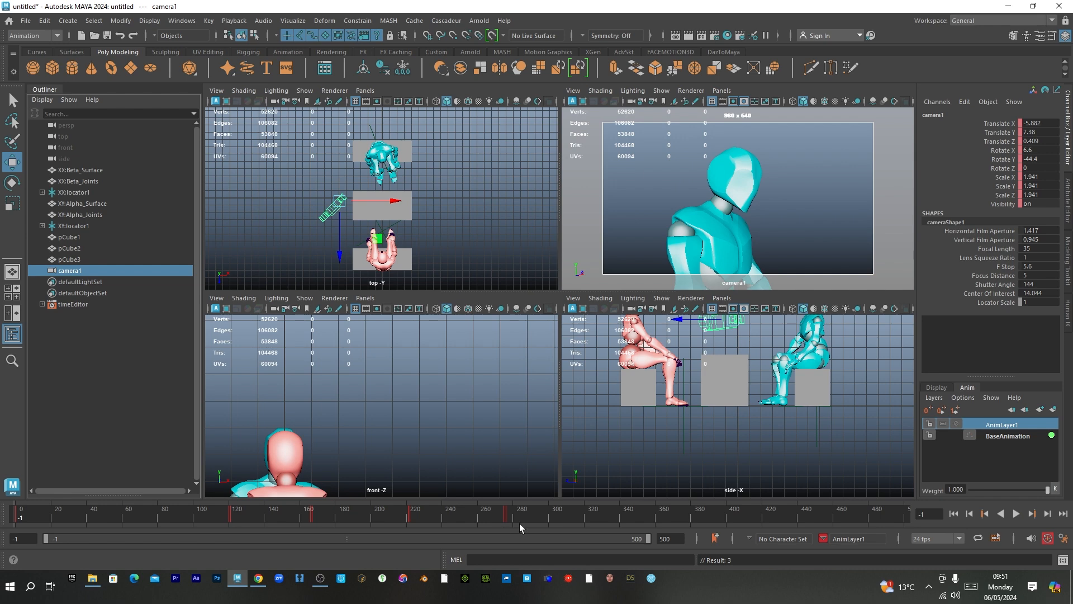
left_click_drag(527, 513, 552, 518, "shift")
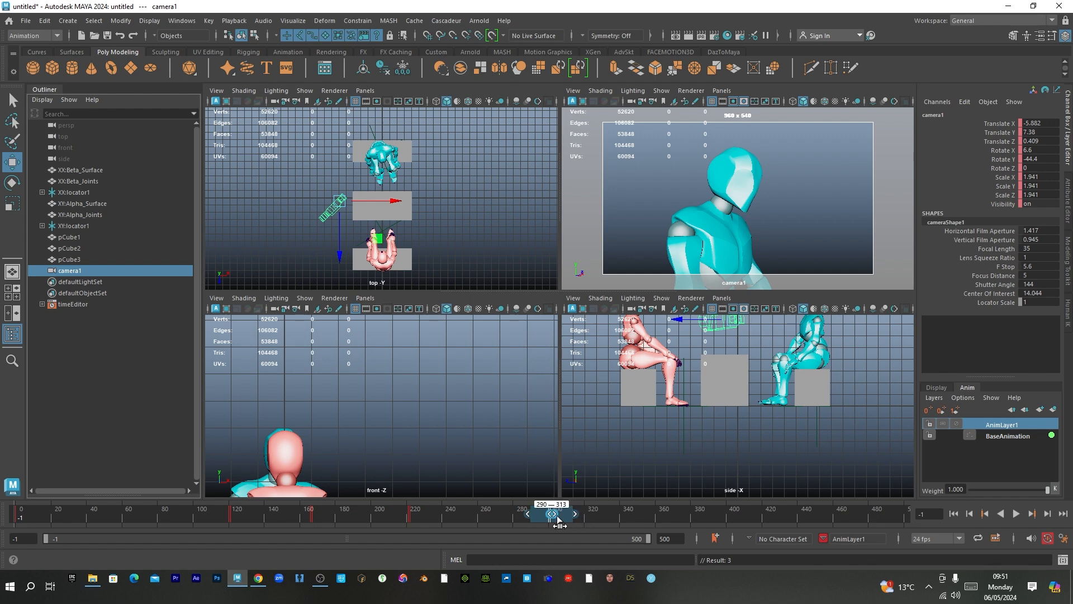
left_click(615, 515)
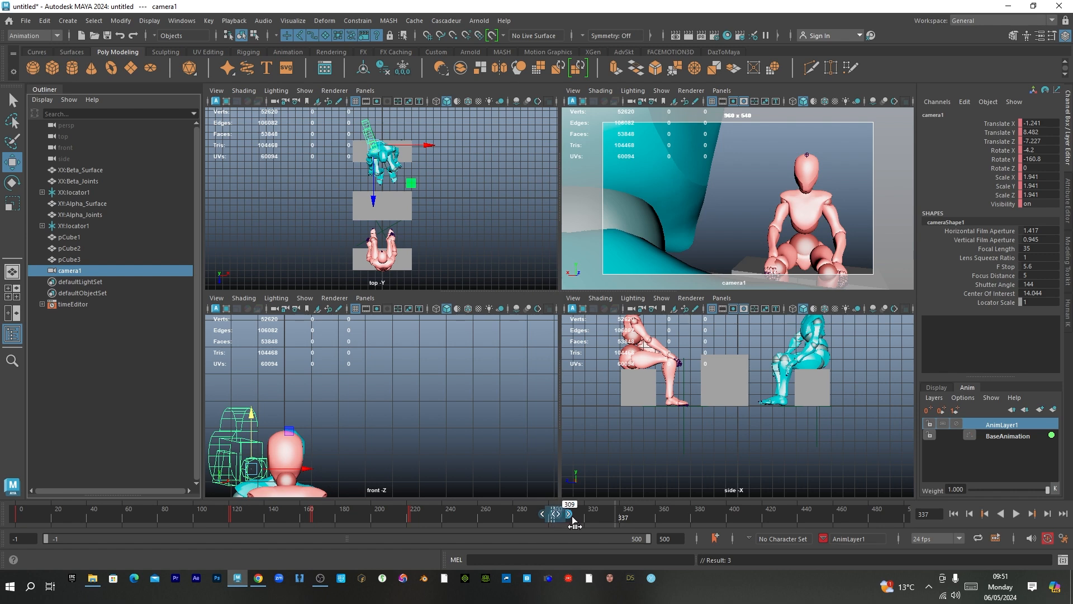
key("ctrl+z")
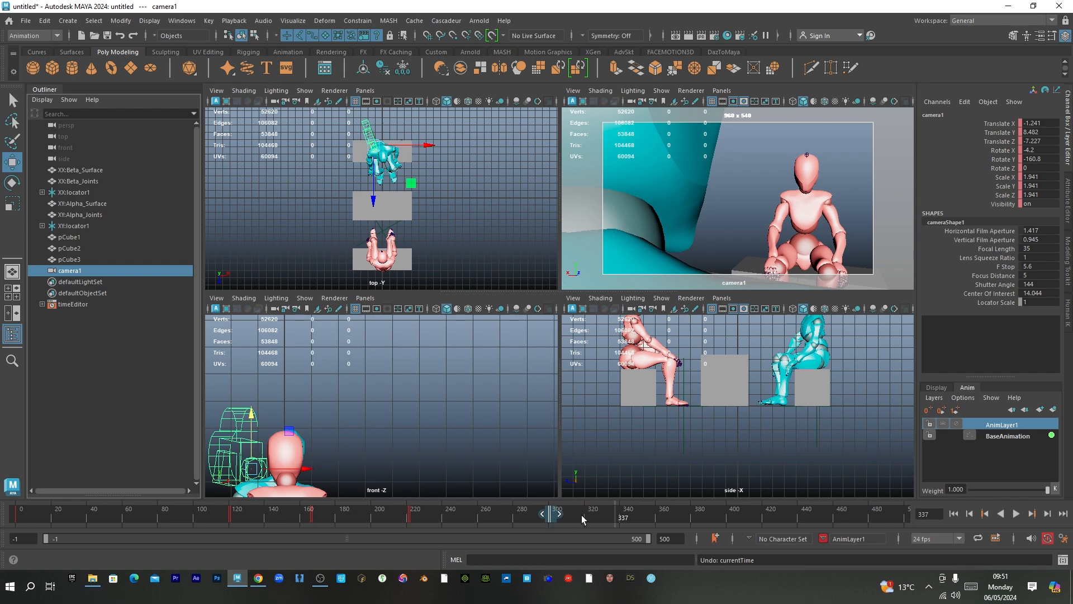
left_click(571, 518)
mouse_move(564, 518)
left_mouse_down("shift")
mouse_move(519, 518)
mouse_move(562, 521)
left_mouse_up("shift")
left_click(613, 516)
- Play the animation from frame -1 to 396, and scrub the enlarged camera1 view on to frame 489
left_click_drag(416, 519, 163, 517)
left_click(954, 513)
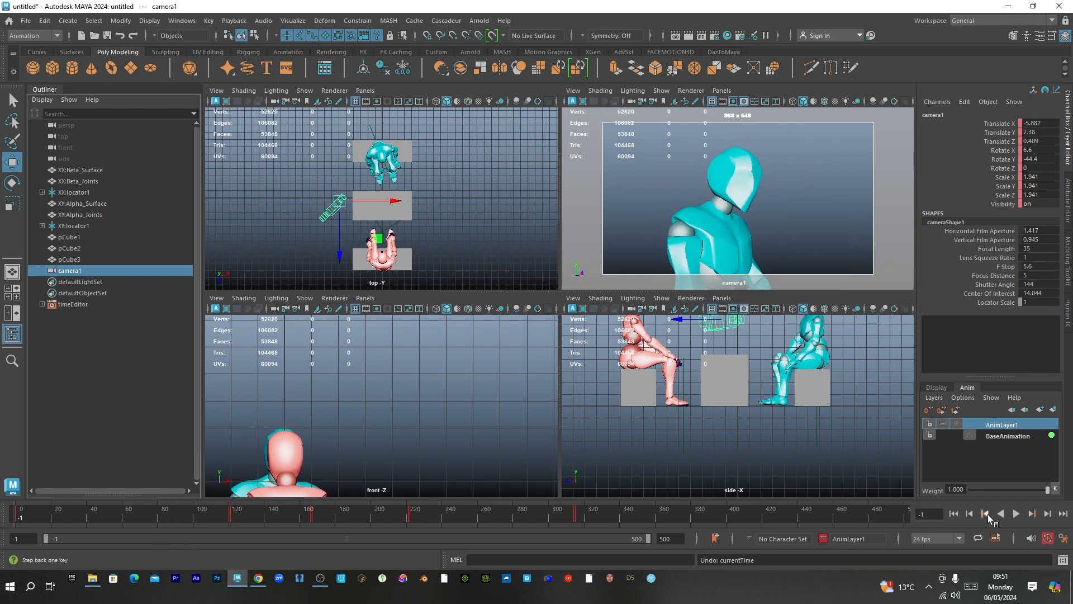
left_click(1016, 513)
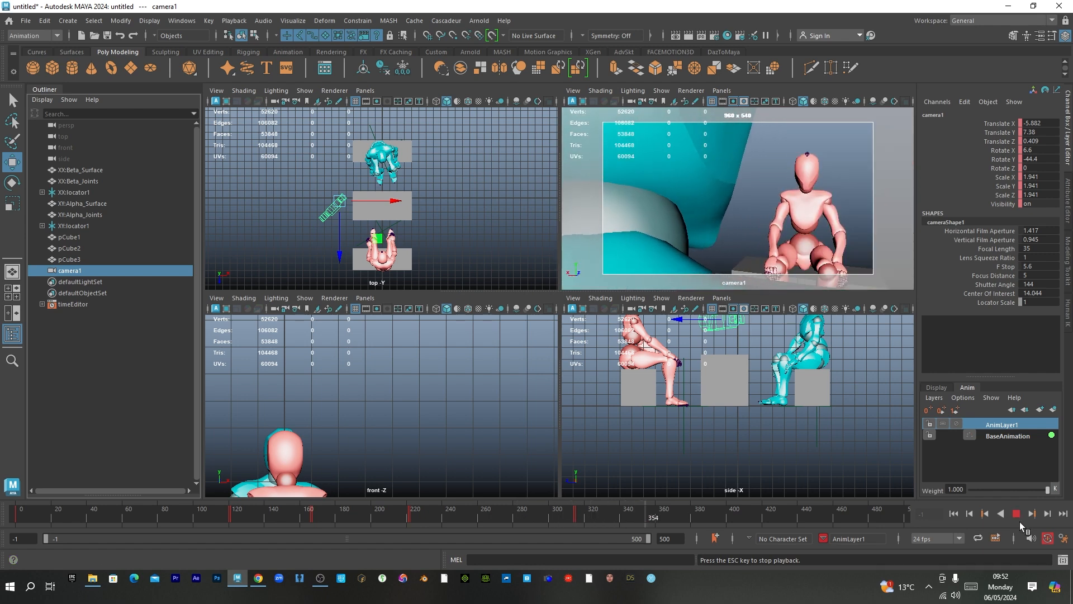
left_click(1018, 515)
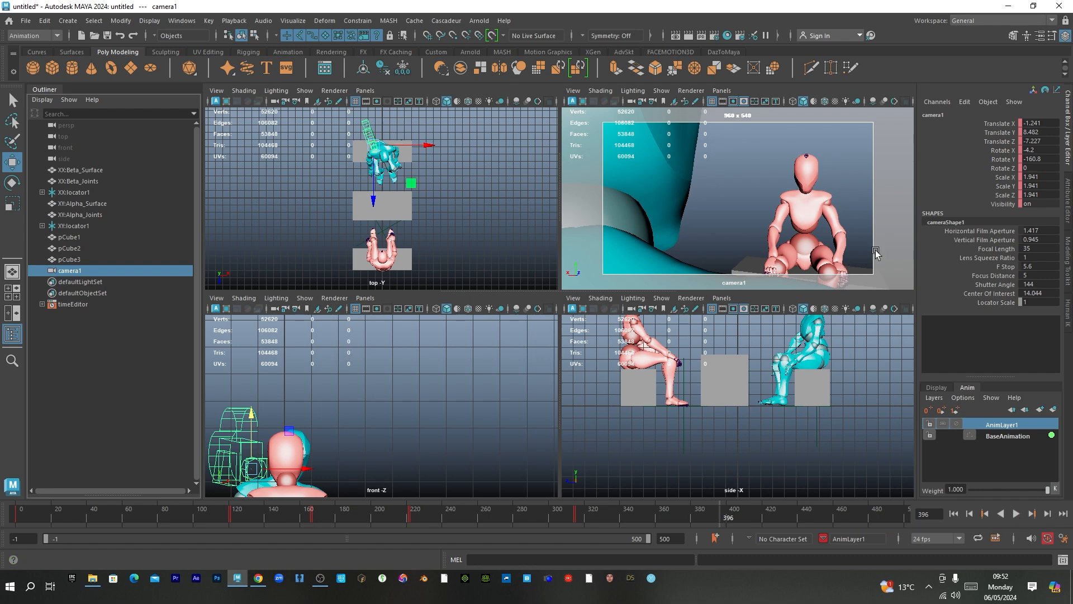
key("space")
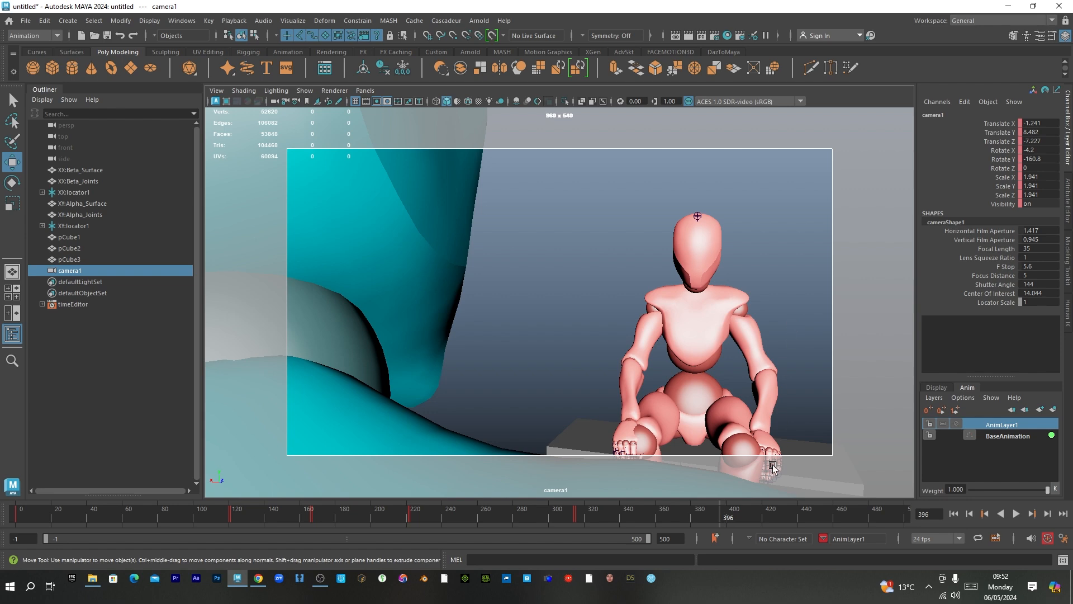
left_click_drag(721, 519, 886, 517)
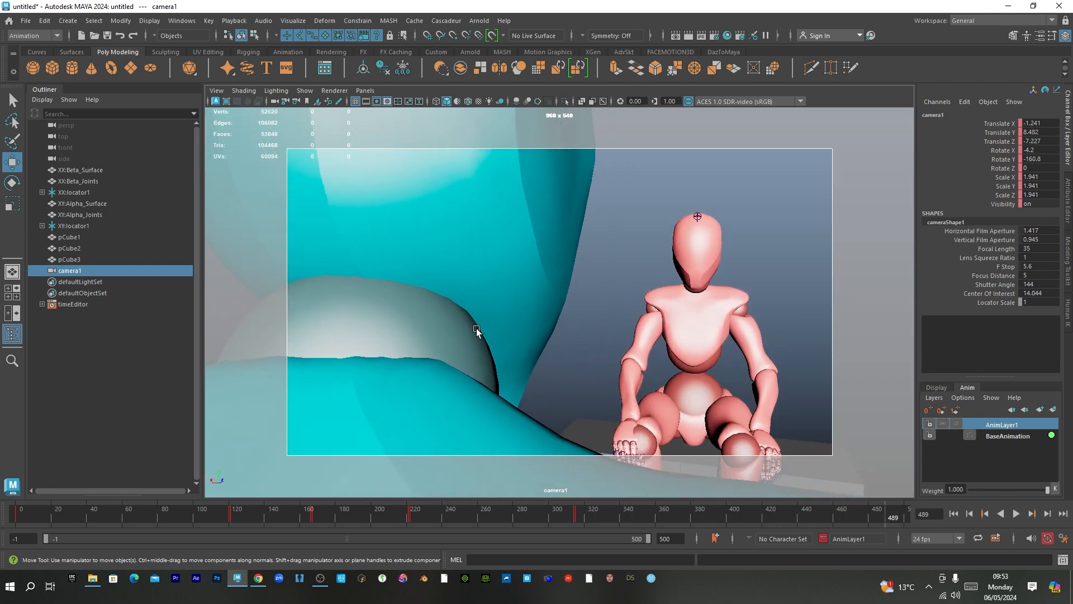